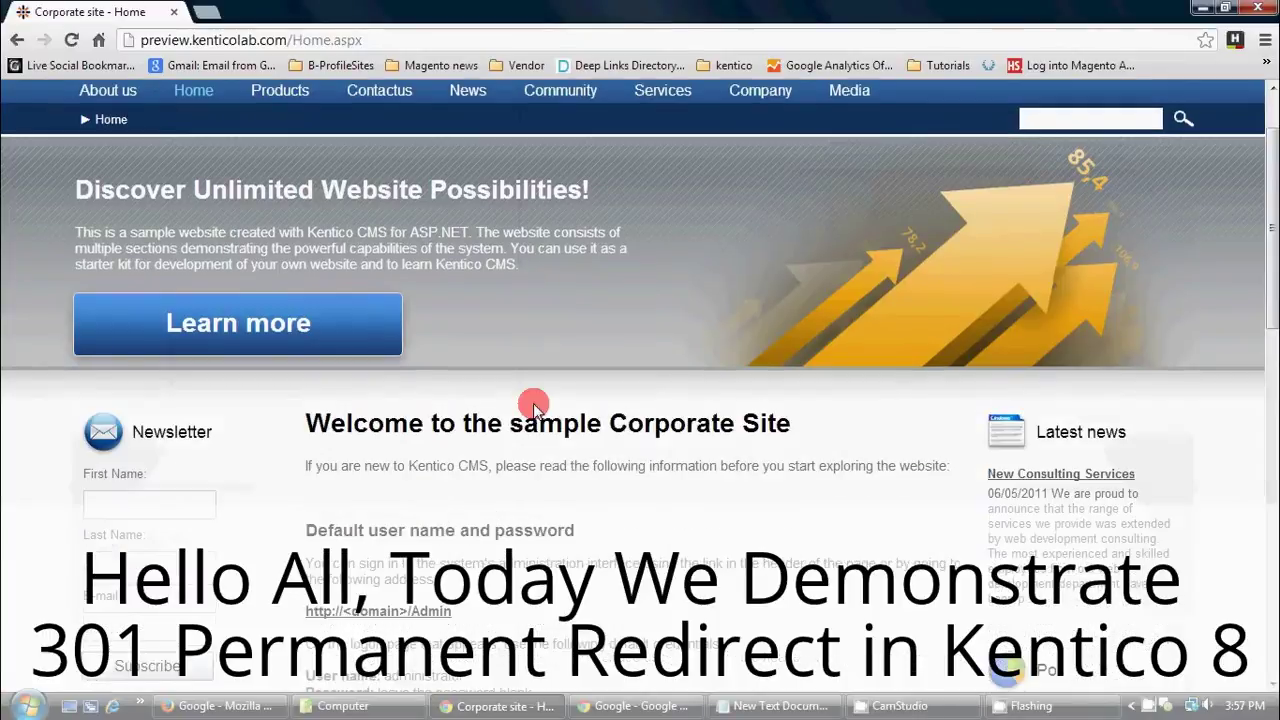
Scroll up and down through the sample corporate site's current page to review it
{"action": "scroll", "coordinate": [528, 405], "scroll_direction": "down", "scroll_amount": 1}
{"action": "scroll", "coordinate": [521, 406], "scroll_direction": "down", "scroll_amount": 2}
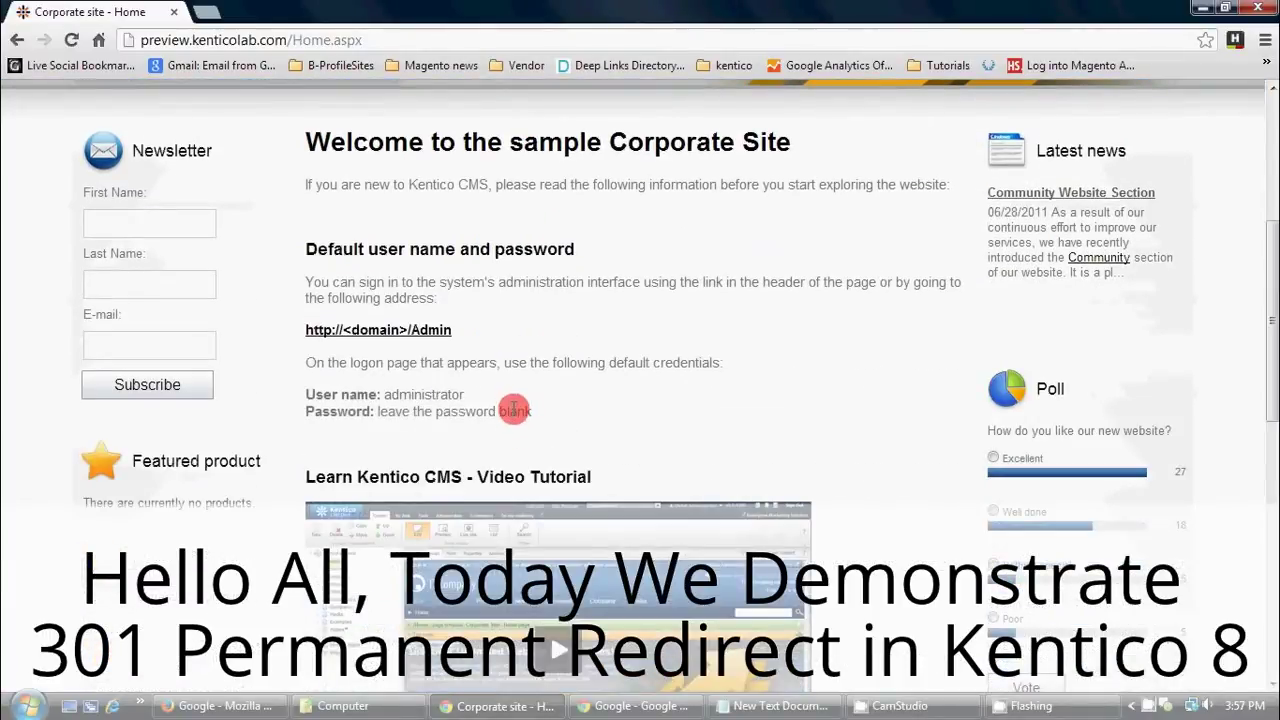
{"action": "scroll", "coordinate": [514, 412], "scroll_direction": "down", "scroll_amount": 1}
{"action": "scroll", "coordinate": [514, 425], "scroll_direction": "down", "scroll_amount": 2}
{"action": "scroll", "coordinate": [514, 427], "scroll_direction": "down", "scroll_amount": 1}
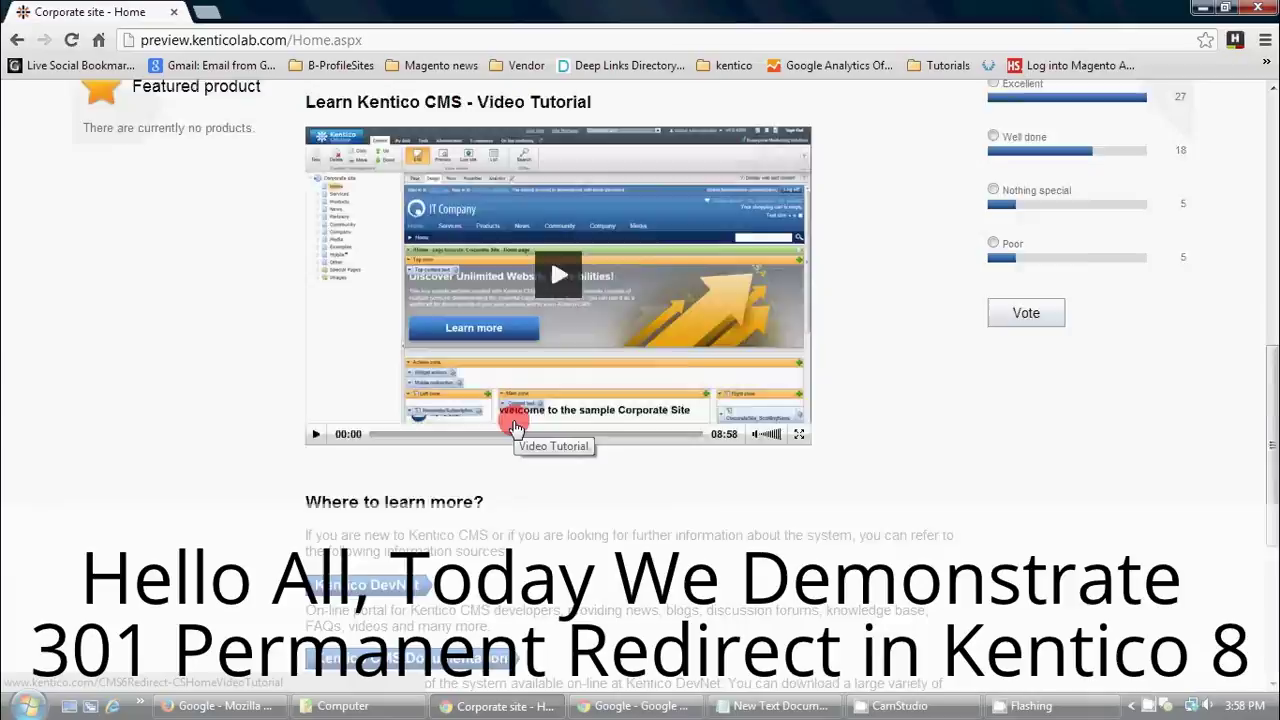
{"action": "scroll", "coordinate": [514, 427], "scroll_direction": "up", "scroll_amount": 2}
{"action": "scroll", "coordinate": [514, 425], "scroll_direction": "up", "scroll_amount": 3}
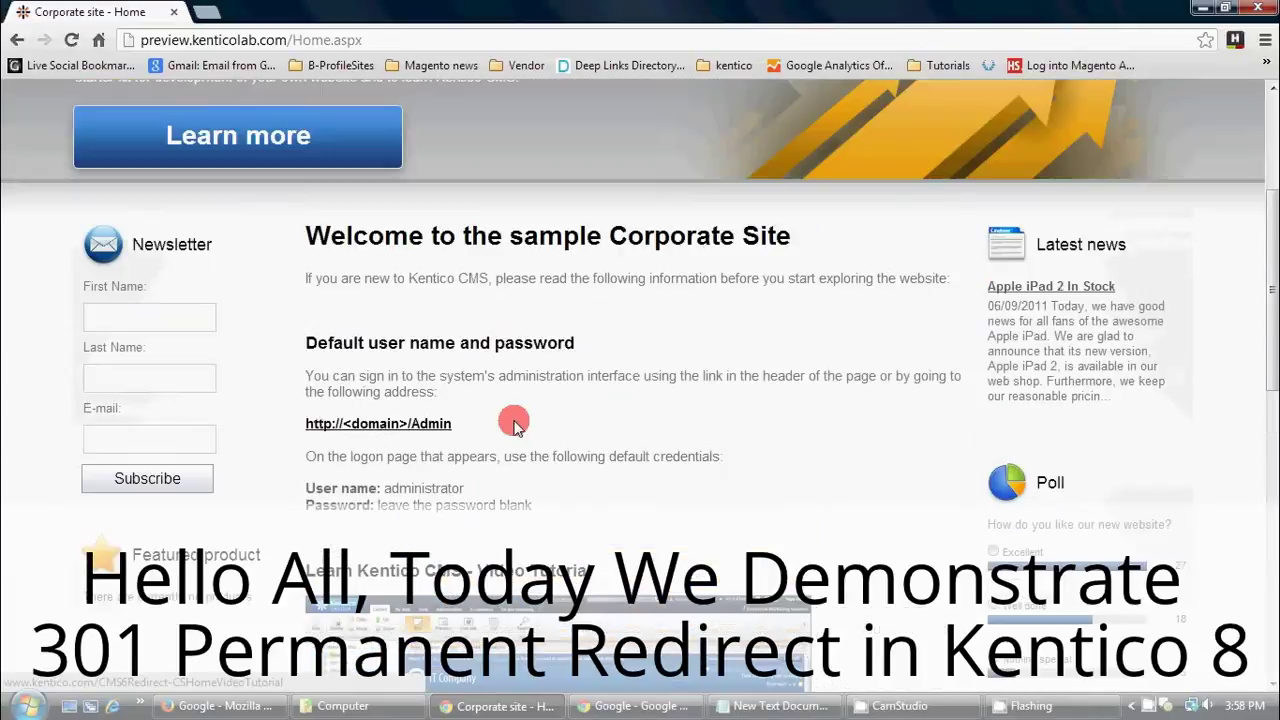
{"action": "scroll", "coordinate": [514, 425], "scroll_direction": "up", "scroll_amount": 1}
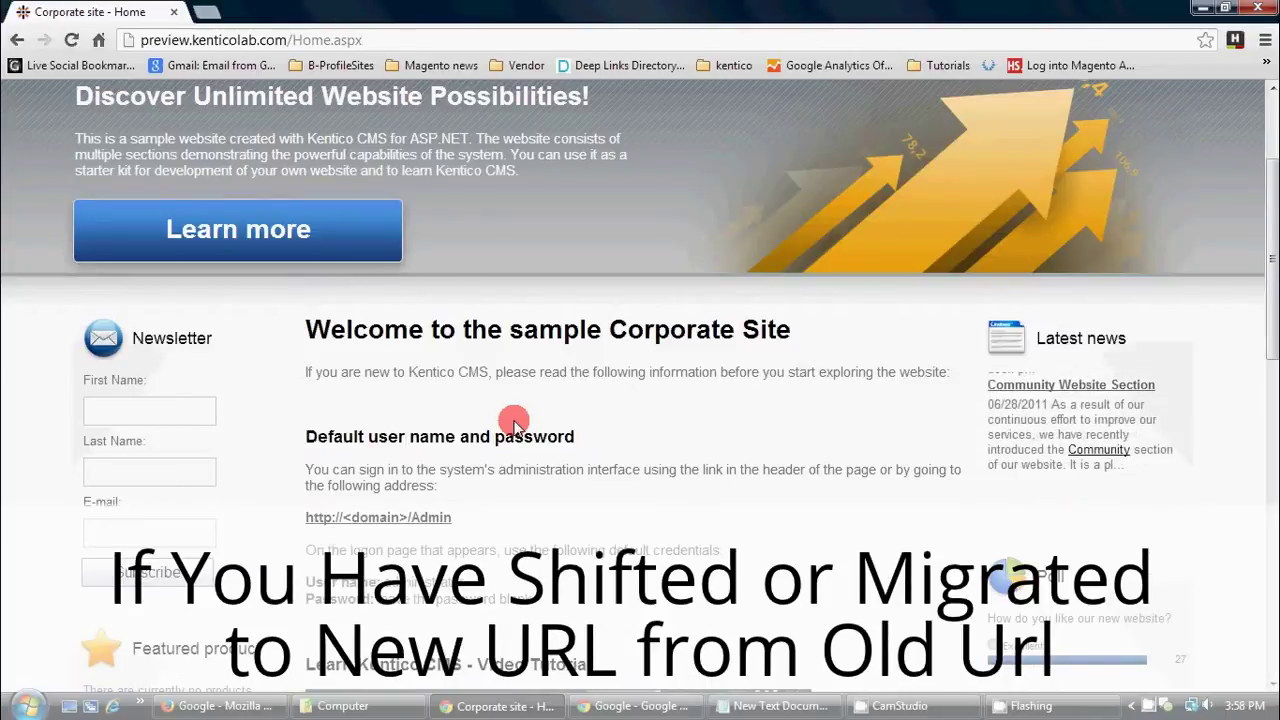
{"action": "scroll", "coordinate": [514, 425], "scroll_direction": "up", "scroll_amount": 2}
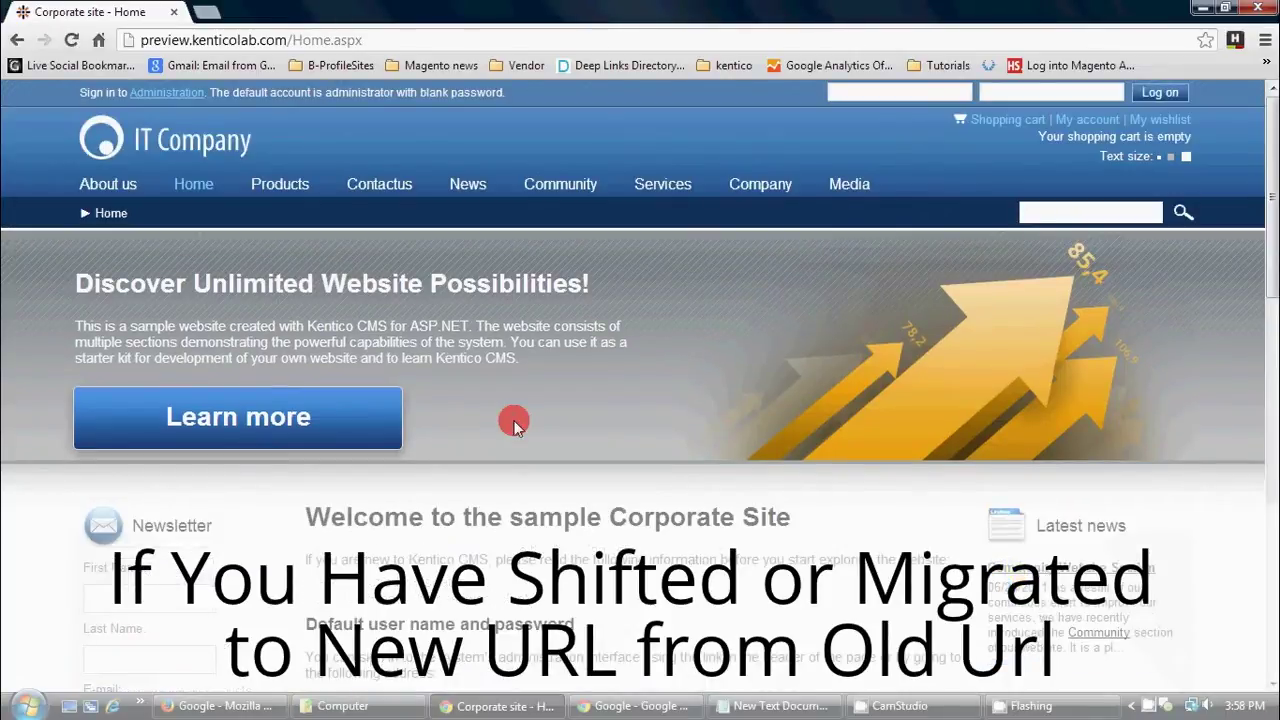
{"action": "scroll", "coordinate": [514, 425], "scroll_direction": "down", "scroll_amount": 1}
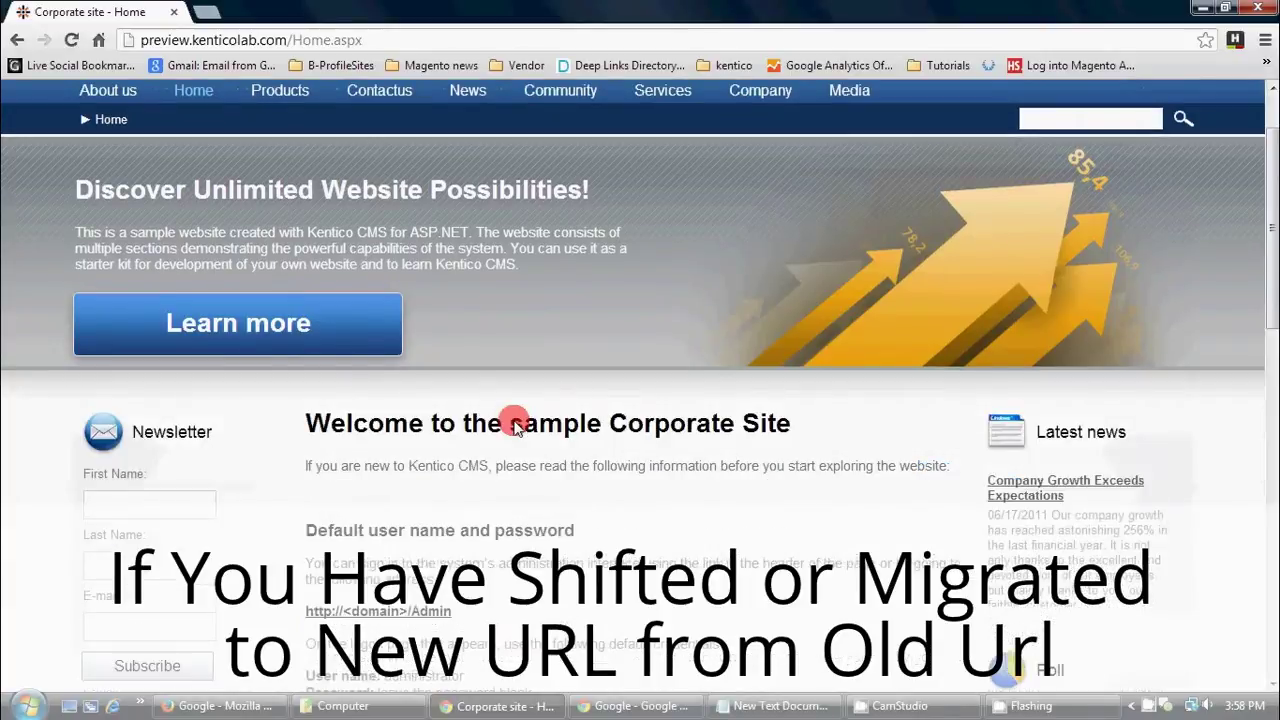
{"action": "scroll", "coordinate": [514, 425], "scroll_direction": "down", "scroll_amount": 1}
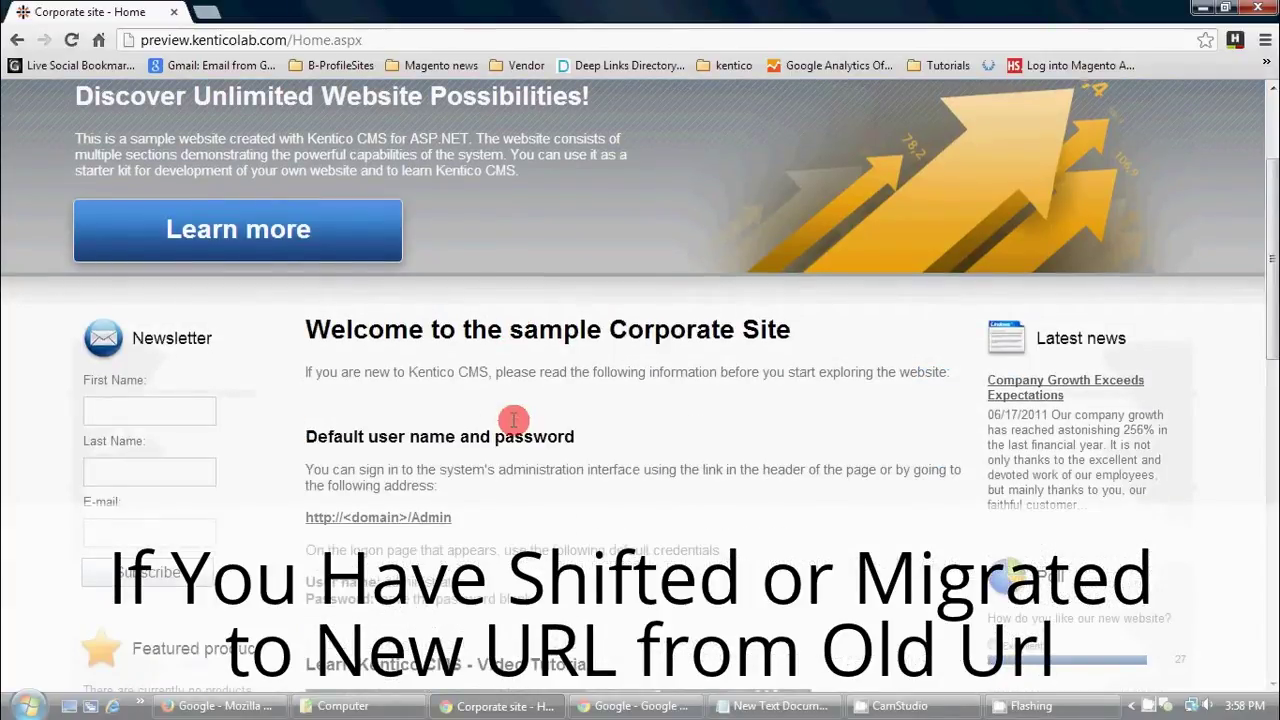
{"action": "scroll", "coordinate": [513, 420], "scroll_direction": "down", "scroll_amount": 1}
{"action": "scroll", "coordinate": [513, 420], "scroll_direction": "down", "scroll_amount": 1}
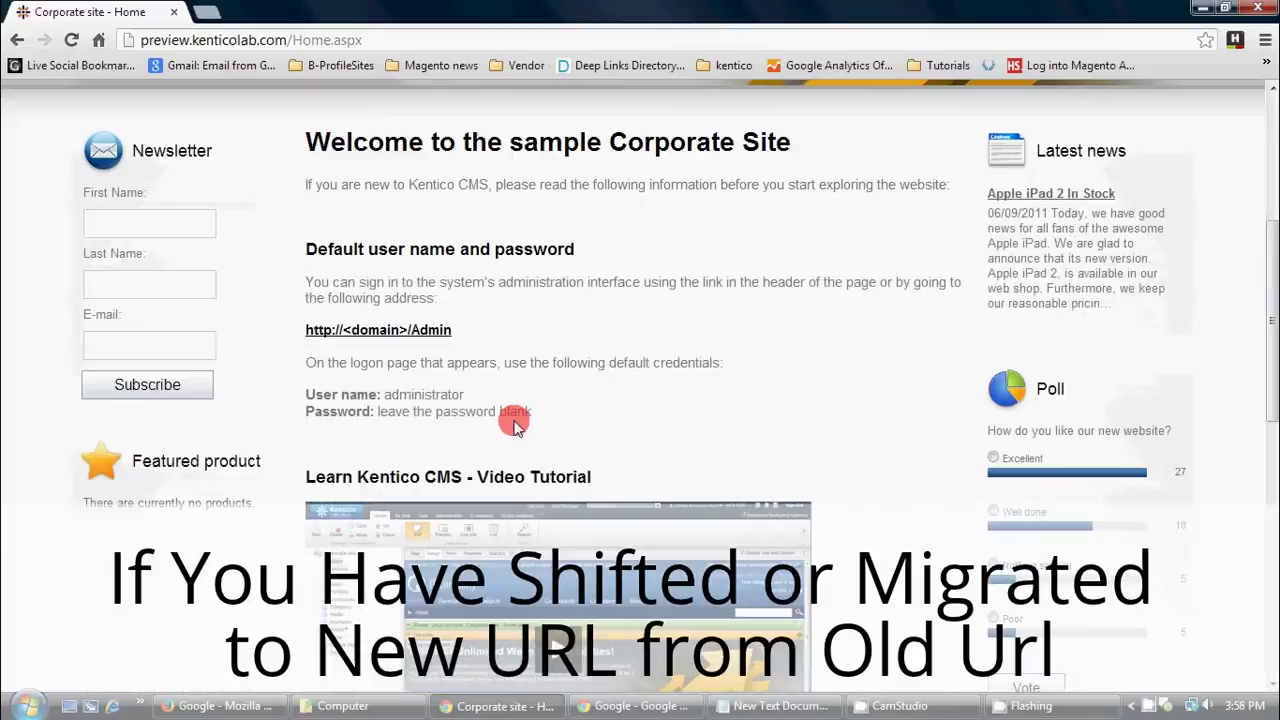
{"action": "scroll", "coordinate": [514, 421], "scroll_direction": "up", "scroll_amount": 4}
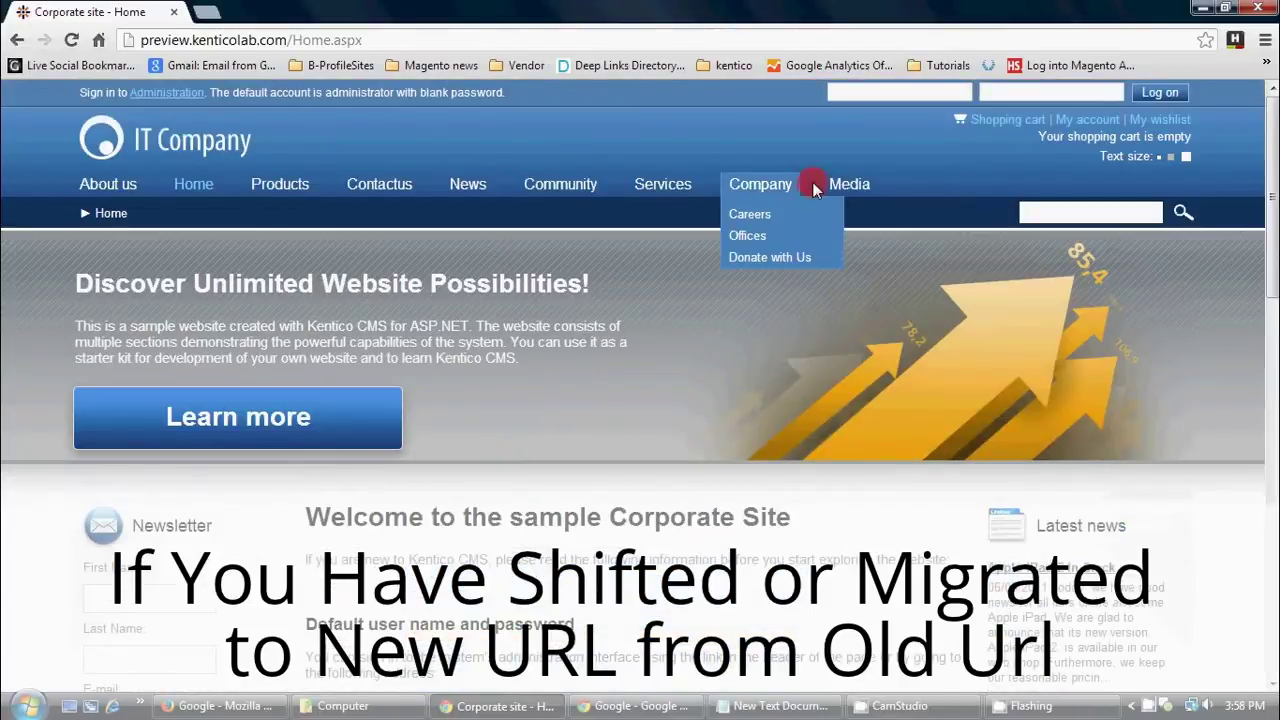
Go to the Media page (Media.aspx) from the top navigation and review its content
{"action": "left_click", "coordinate": [847, 192]}
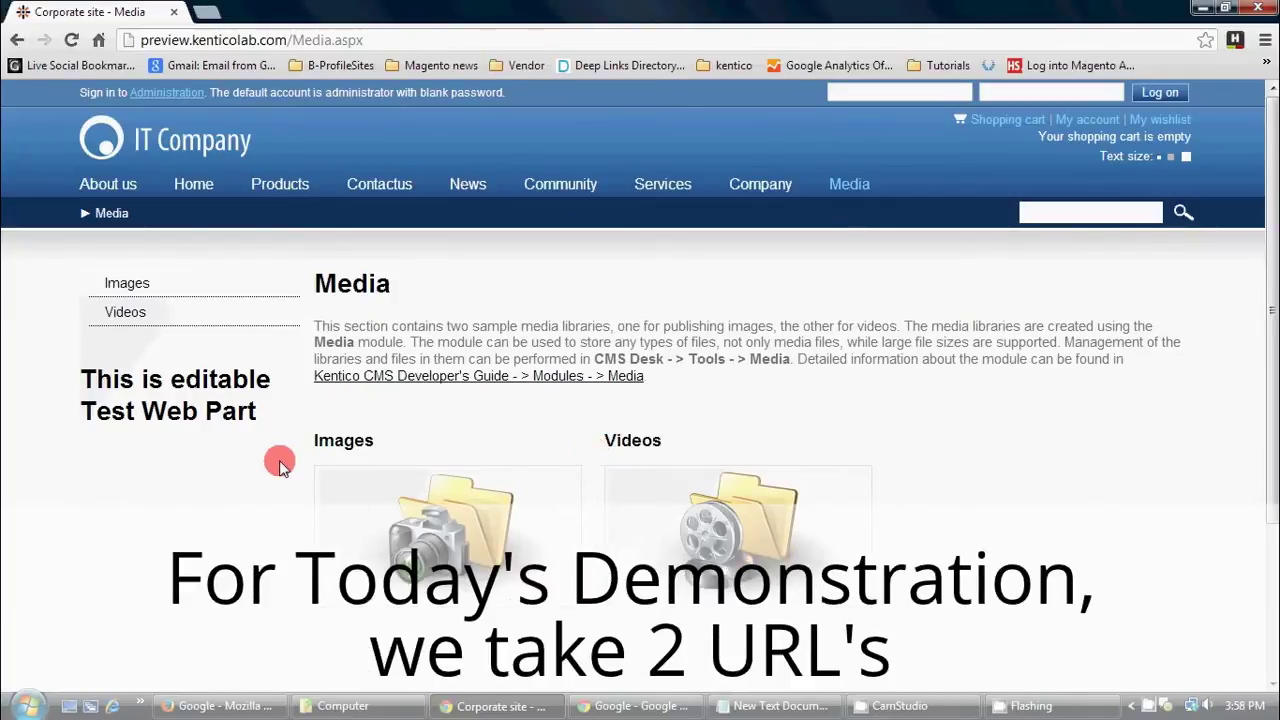
{"action": "scroll", "coordinate": [280, 466], "scroll_direction": "down", "scroll_amount": 2}
{"action": "scroll", "coordinate": [275, 470], "scroll_direction": "up", "scroll_amount": 2}
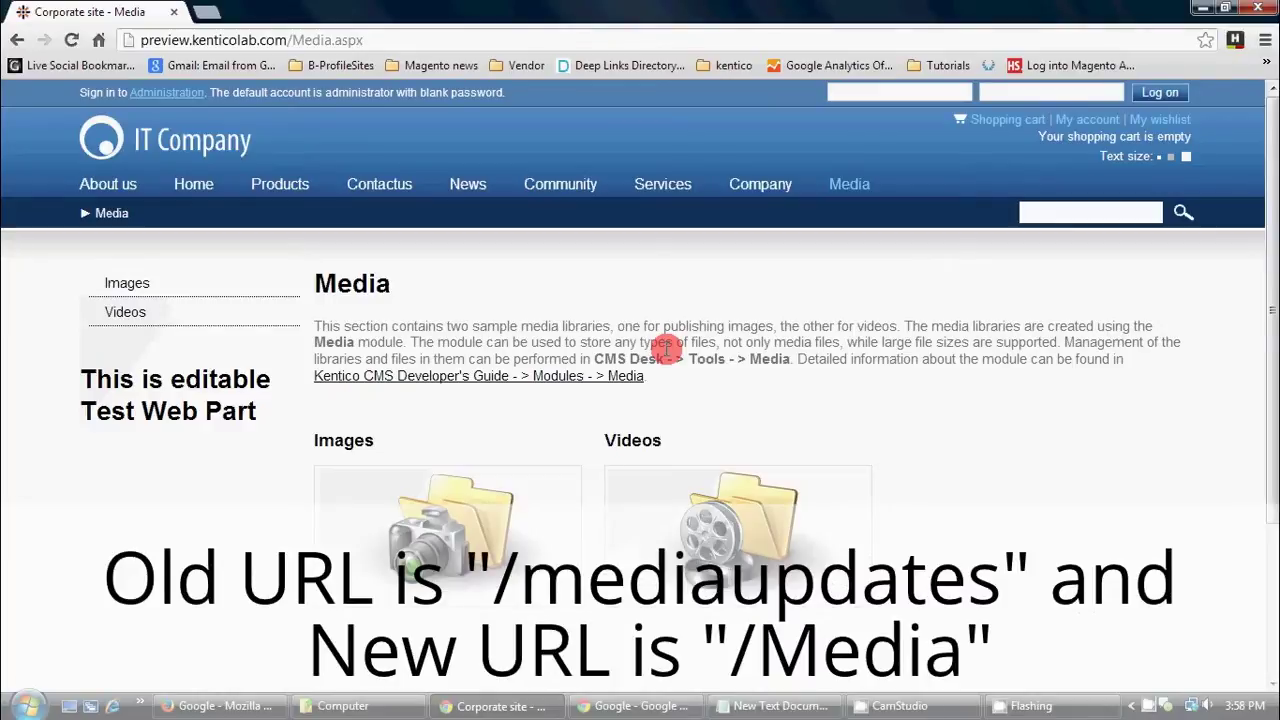
{"action": "scroll", "coordinate": [651, 406], "scroll_direction": "down", "scroll_amount": 2}
{"action": "scroll", "coordinate": [651, 403], "scroll_direction": "up", "scroll_amount": 2}
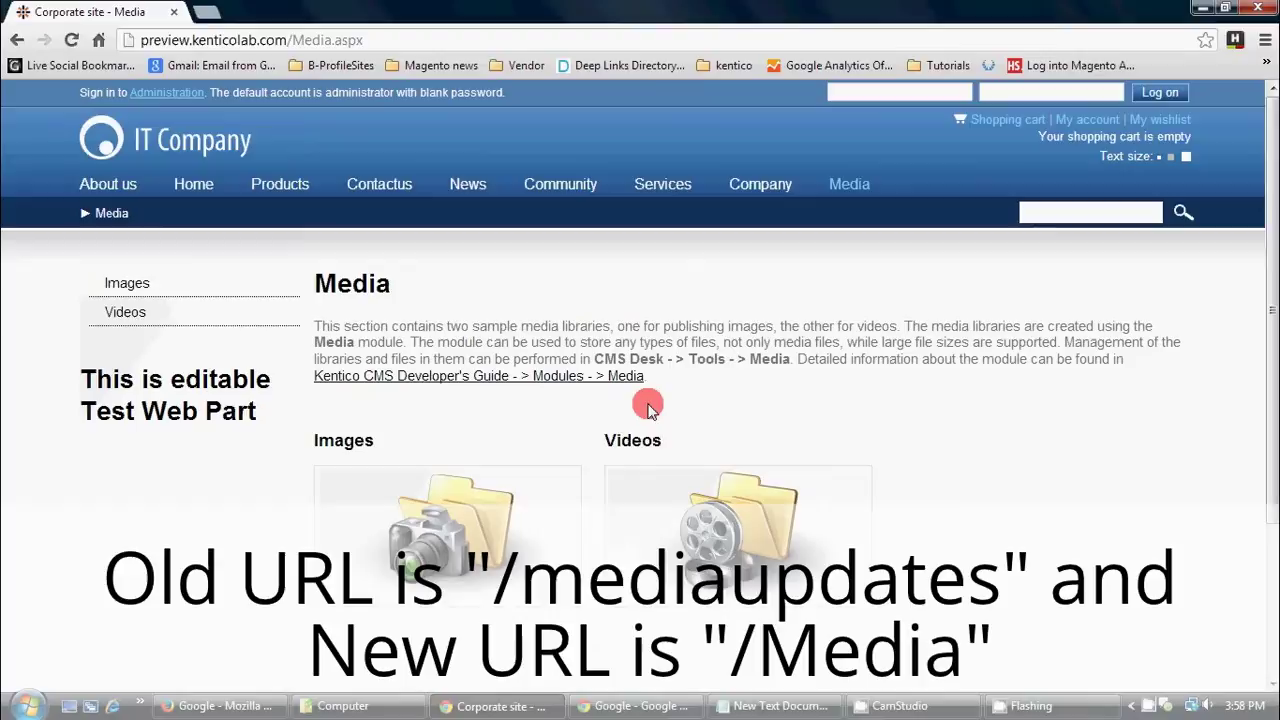
{"action": "scroll", "coordinate": [640, 415], "scroll_direction": "down", "scroll_amount": 2}
{"action": "scroll", "coordinate": [634, 429], "scroll_direction": "up", "scroll_amount": 2}
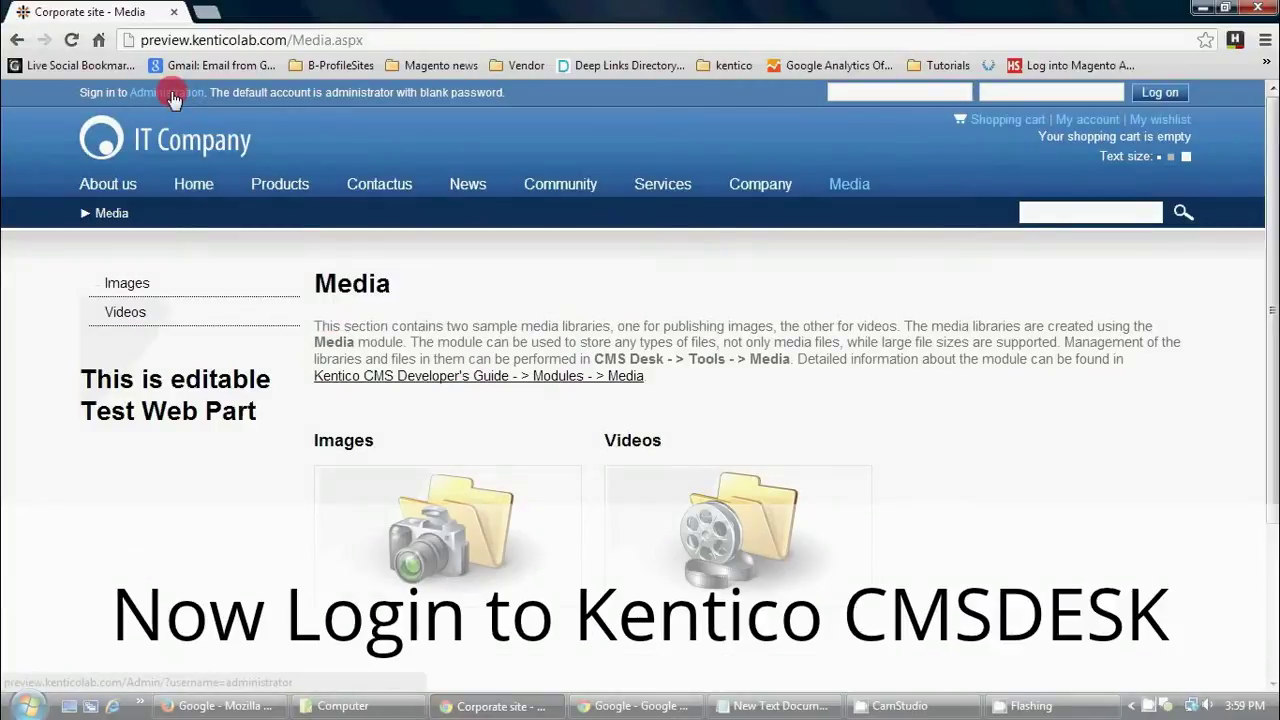
Sign in to administration with the default administrator user name and blank password
{"action": "left_click", "coordinate": [172, 94]}
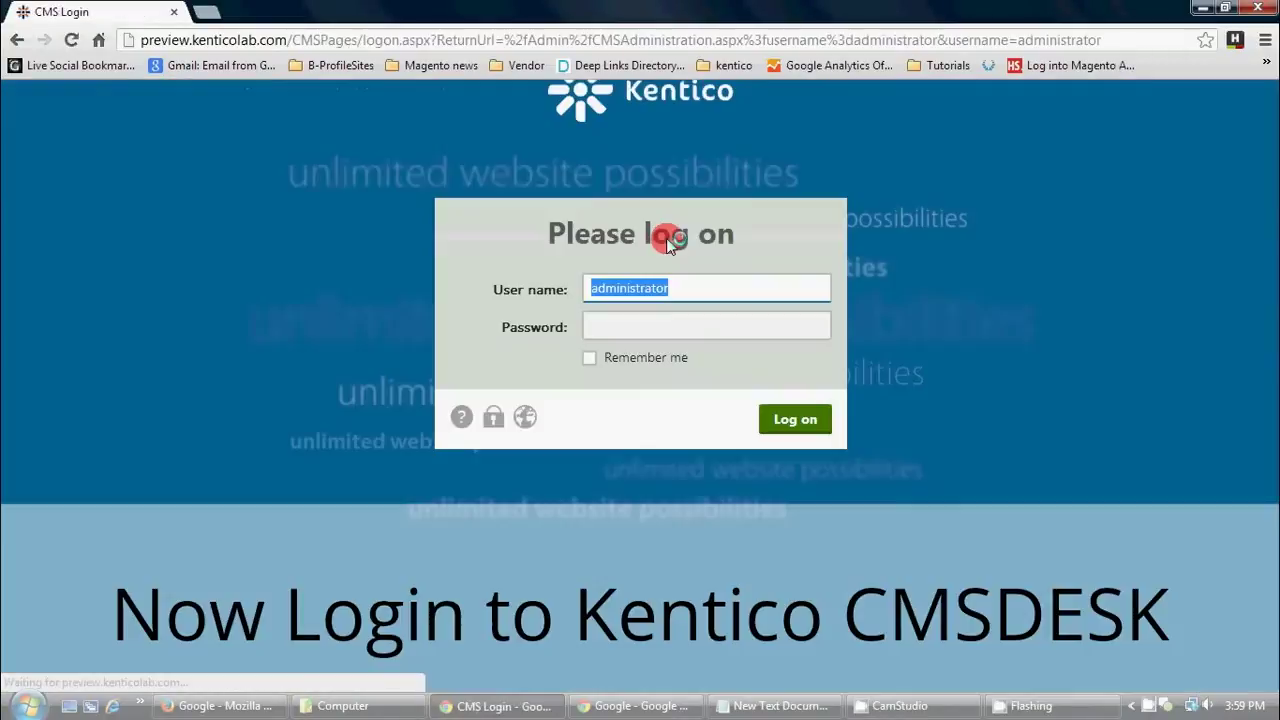
{"action": "left_click", "coordinate": [709, 289]}
{"action": "left_click", "coordinate": [690, 398]}
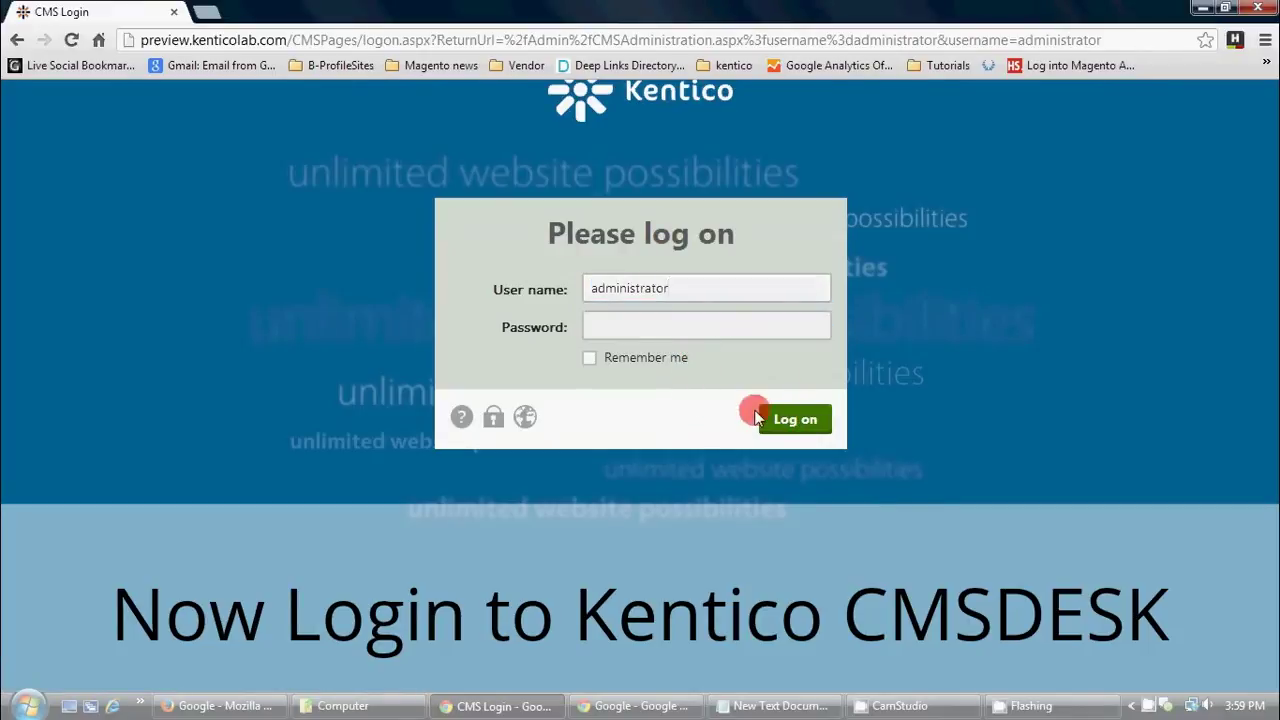
{"action": "left_click", "coordinate": [792, 421]}
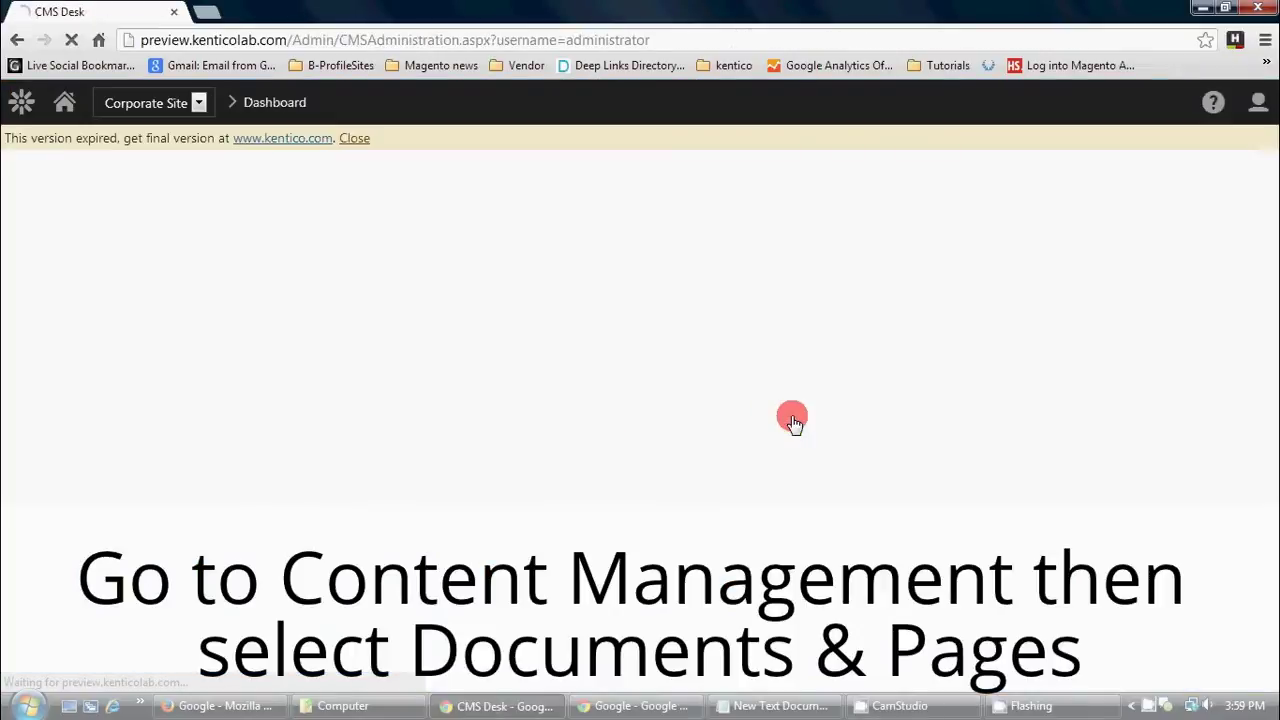
Dismiss the version-expired notice and launch Documents & Pages from the content management applications
{"action": "left_click", "coordinate": [352, 140]}
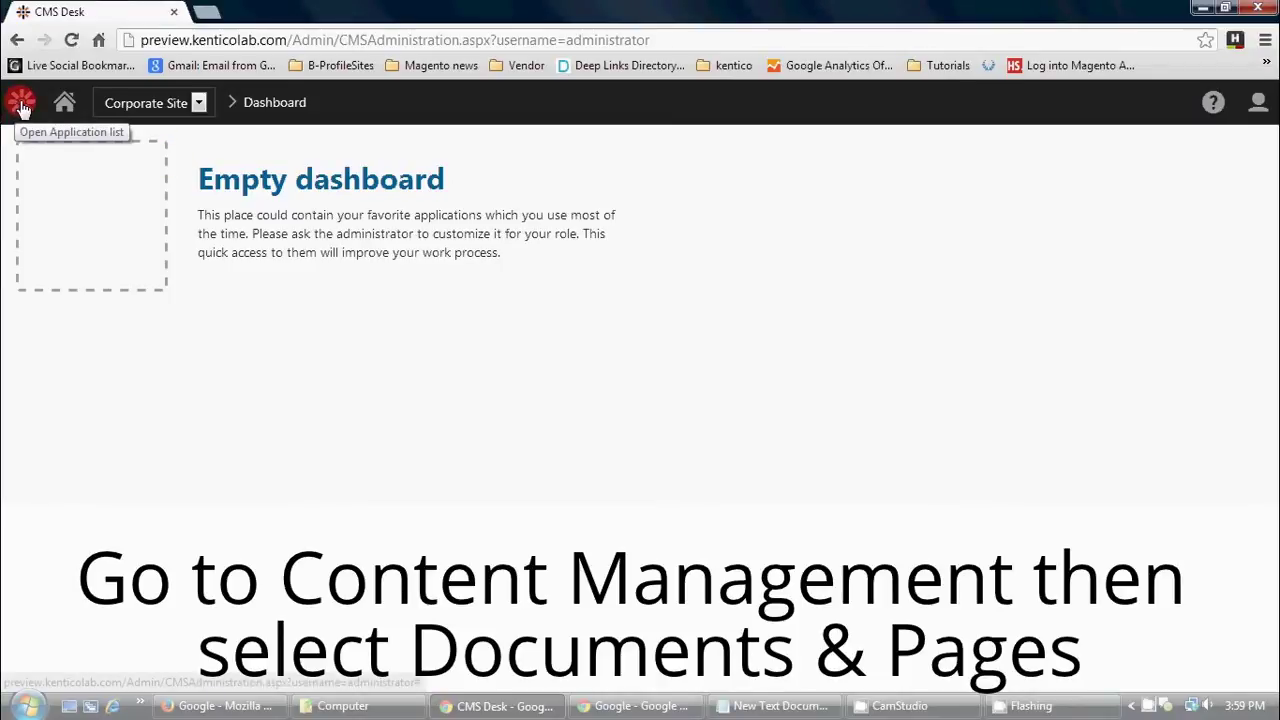
{"action": "left_click", "coordinate": [22, 106]}
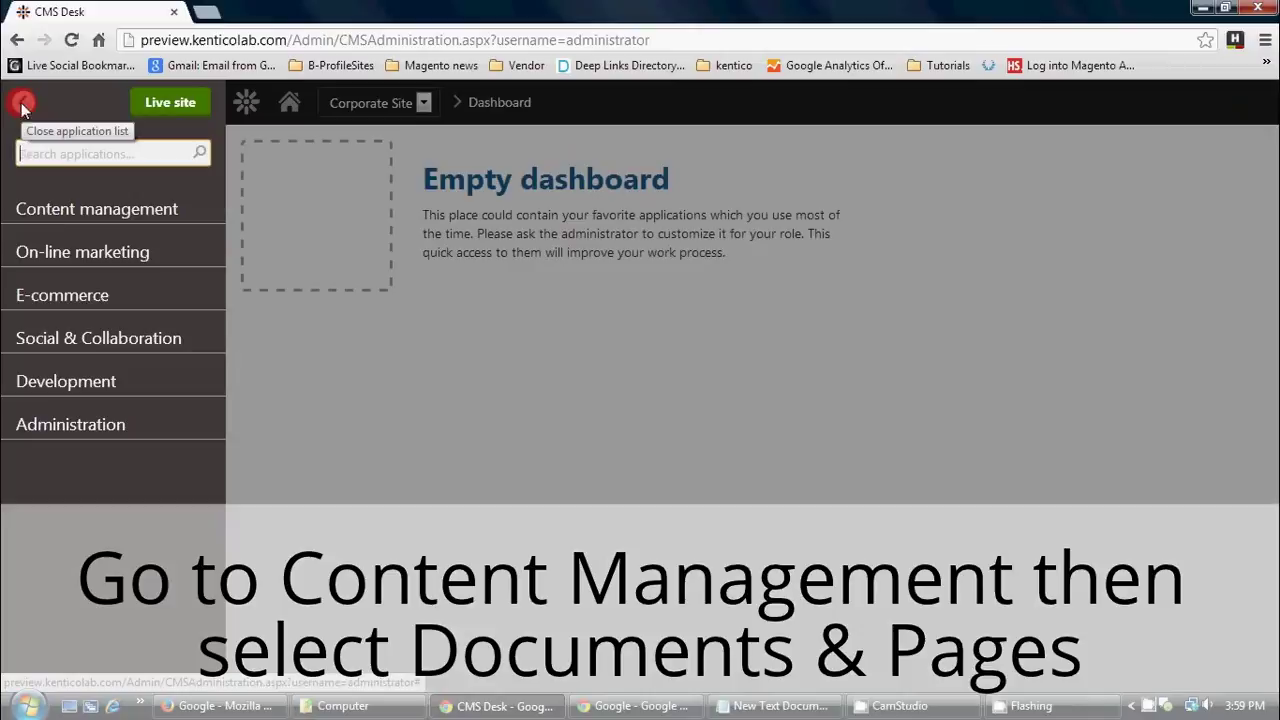
{"action": "left_click", "coordinate": [100, 210]}
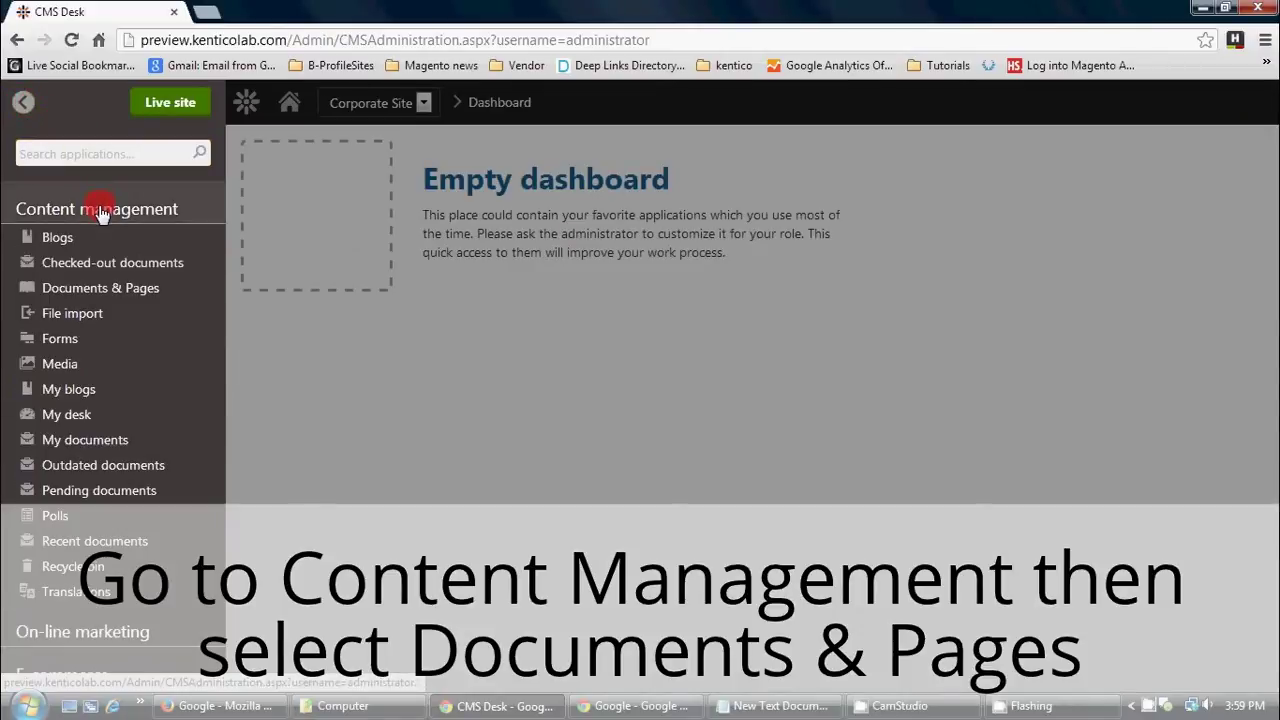
{"action": "left_click", "coordinate": [113, 297]}
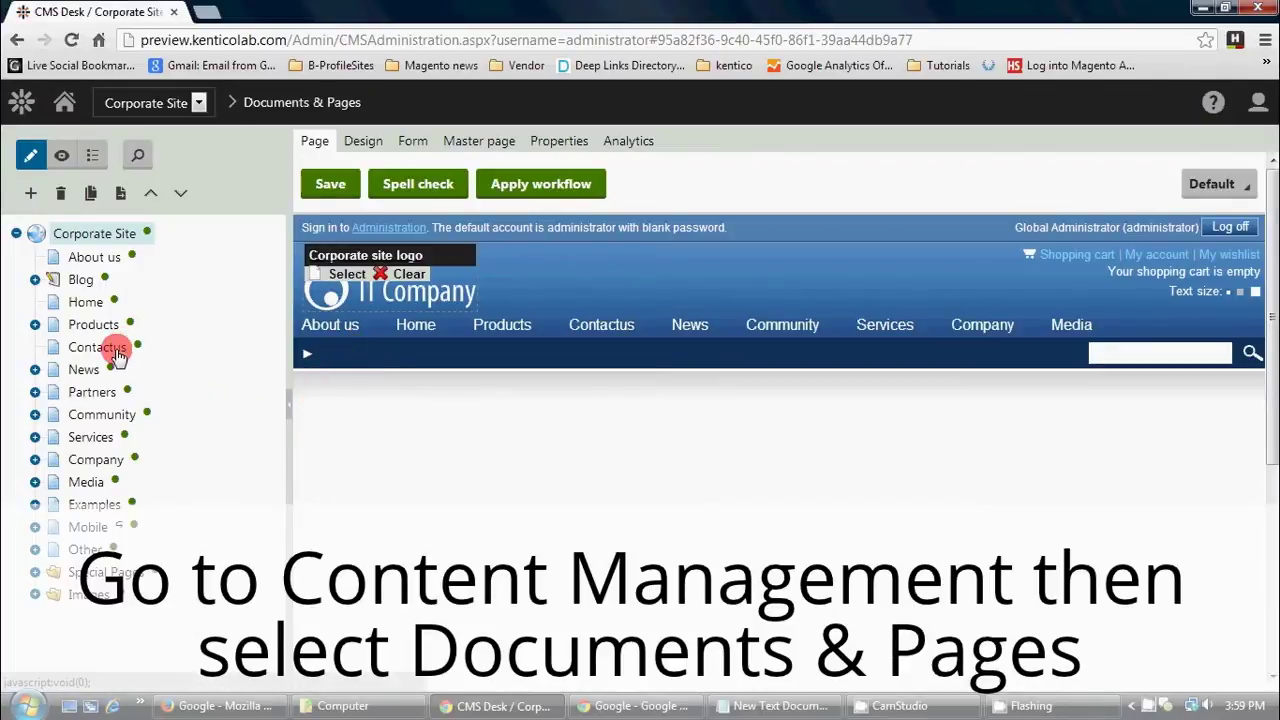
Select Media in the content tree and start a new alias from its Properties URLs section
{"action": "left_click", "coordinate": [87, 486]}
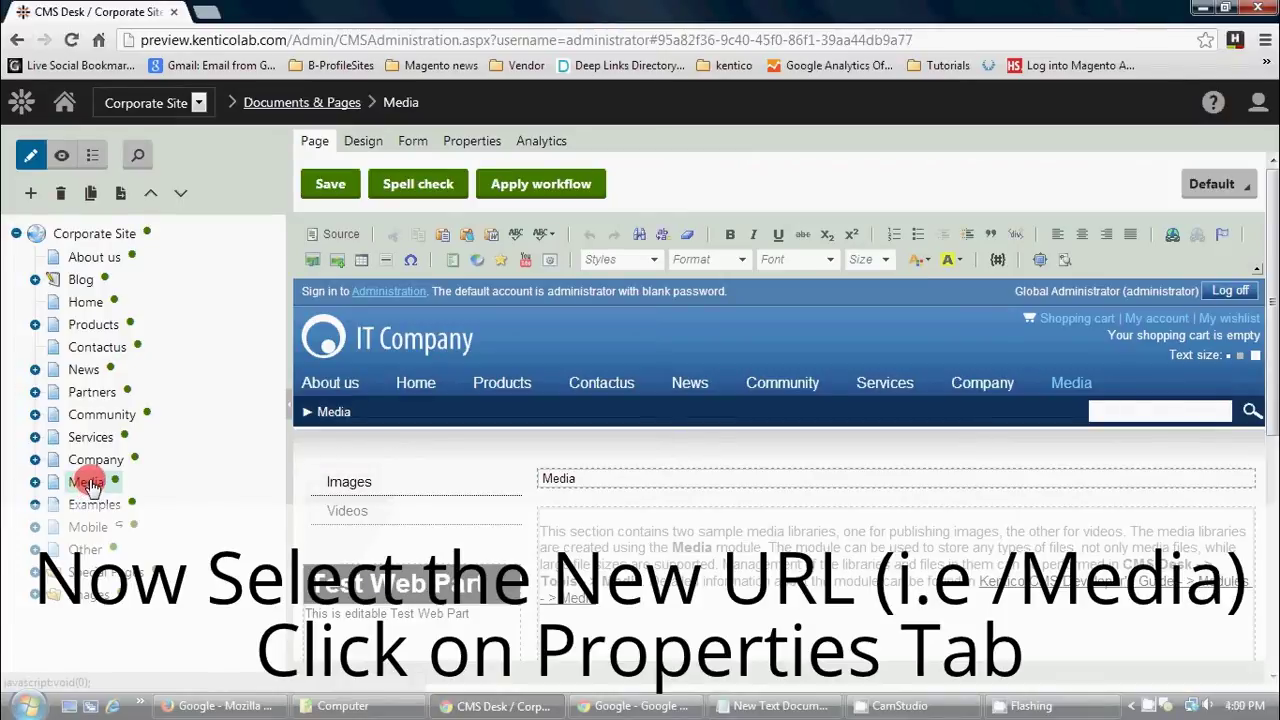
{"action": "left_click", "coordinate": [474, 143]}
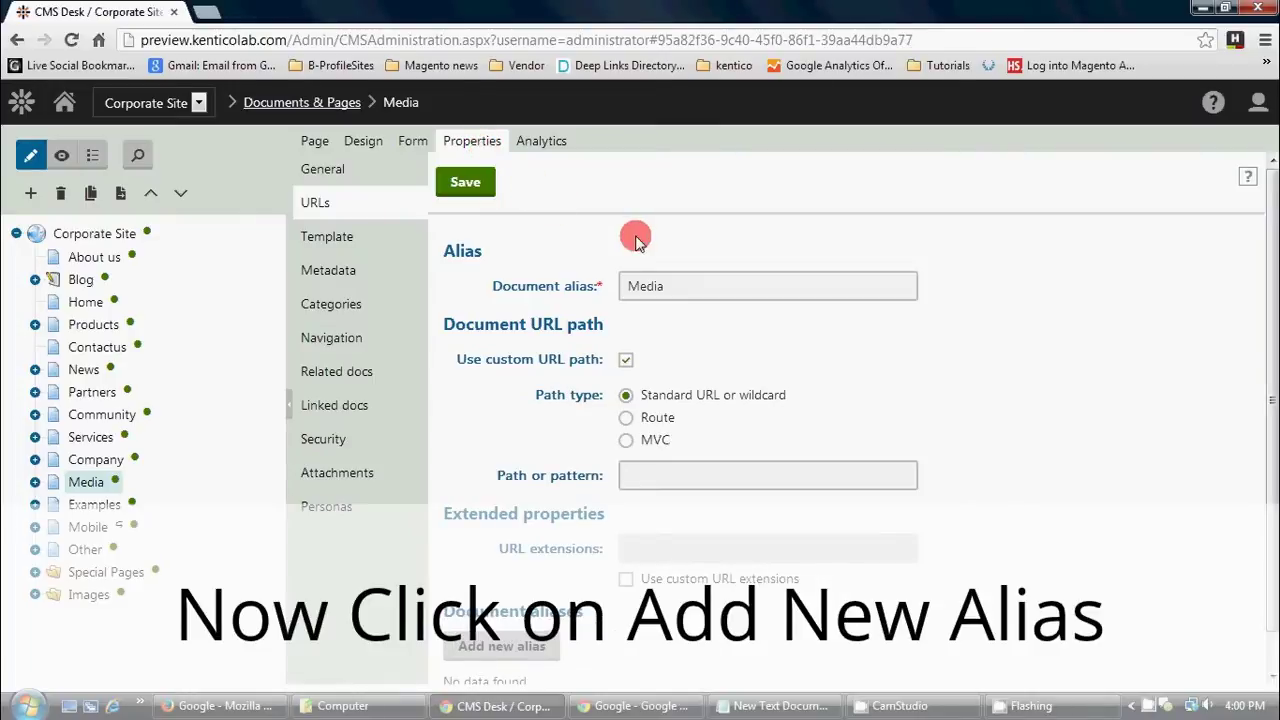
{"action": "scroll", "coordinate": [636, 240], "scroll_direction": "down", "scroll_amount": 1}
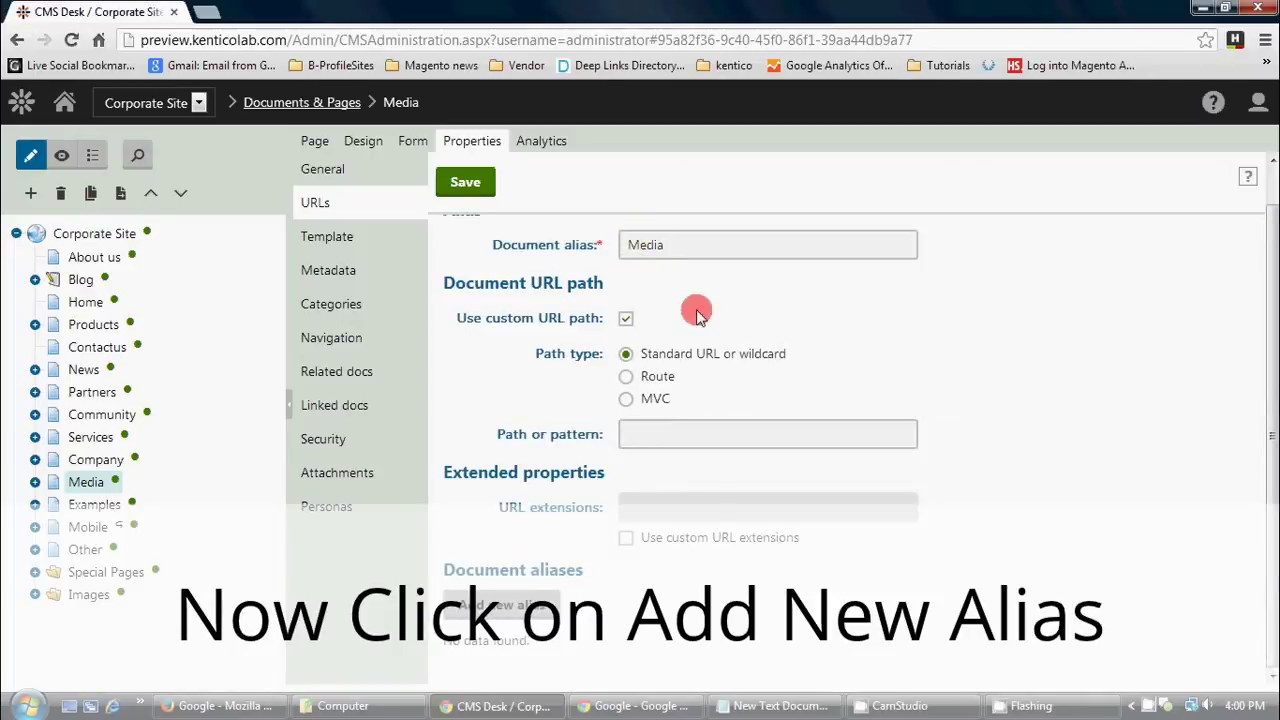
{"action": "left_click", "coordinate": [510, 606]}
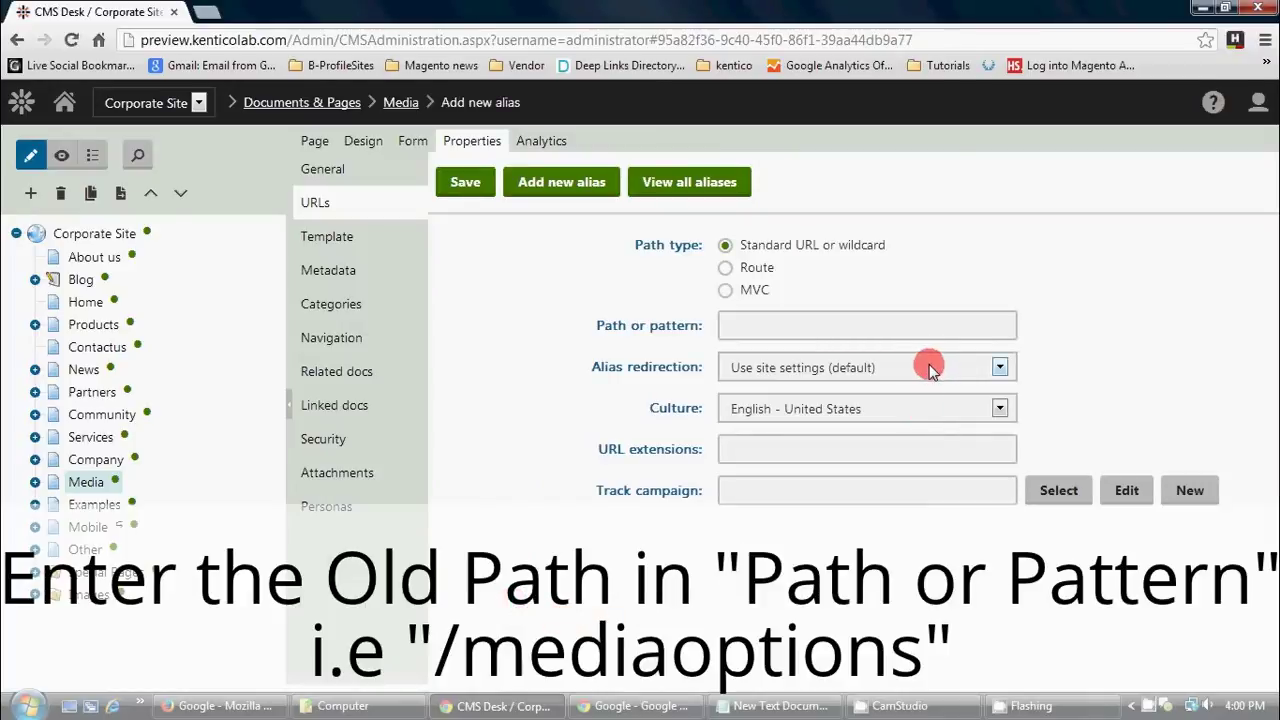
Enter 'mediaupdates' as the alias path with redirection set to Redirect to main URL
{"action": "left_click", "coordinate": [844, 321]}
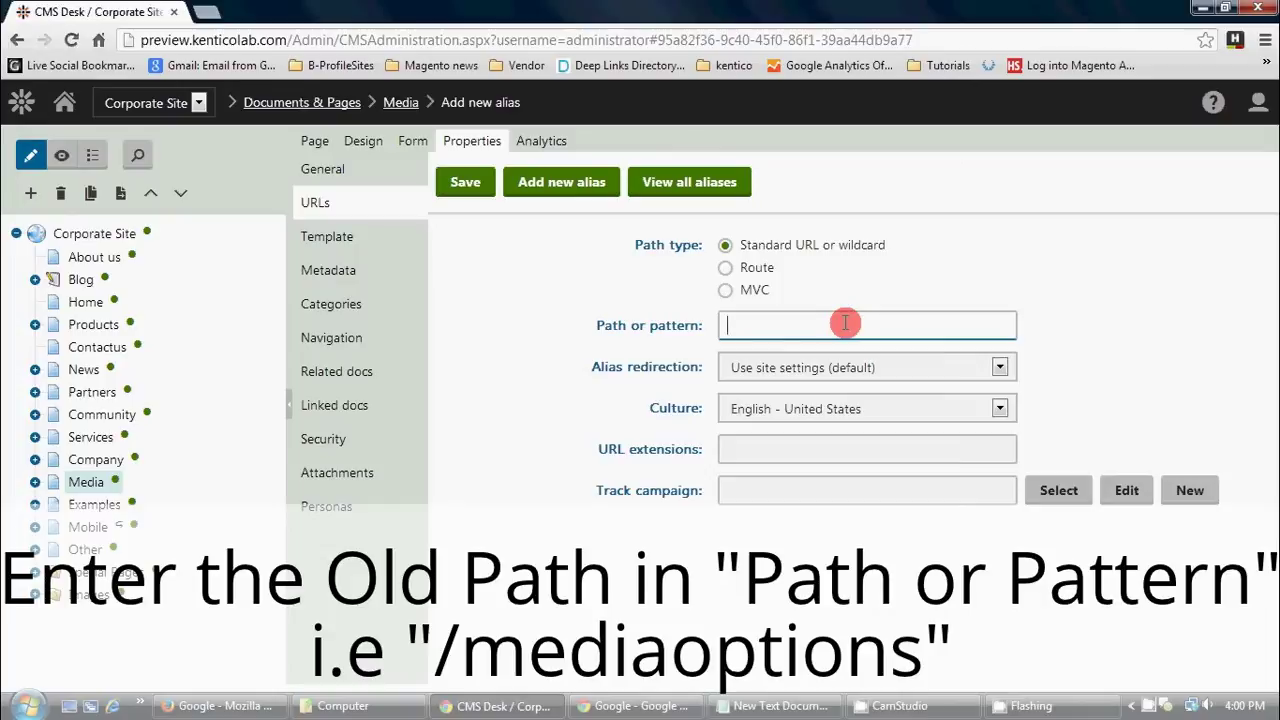
{"action": "type", "text": "me"}
{"action": "type", "text": "dia"}
{"action": "type", "text": "up"}
{"action": "type", "text": "dates"}
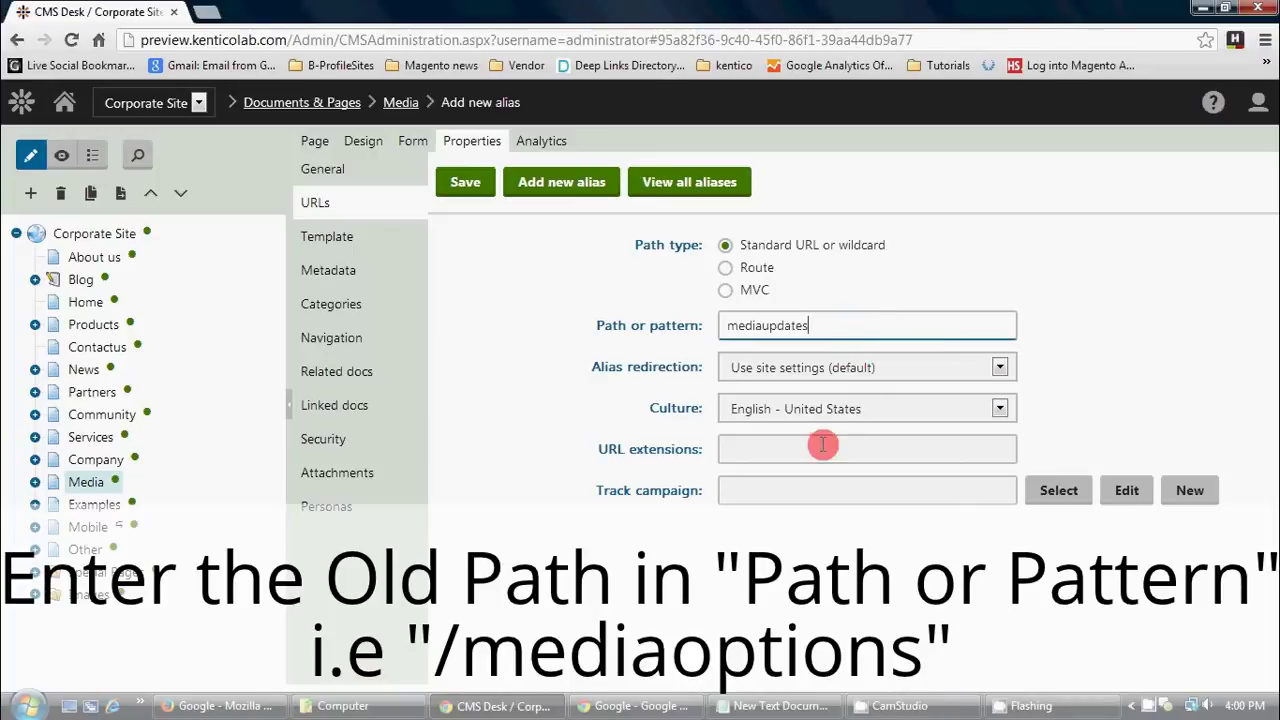
{"action": "left_click", "coordinate": [838, 368]}
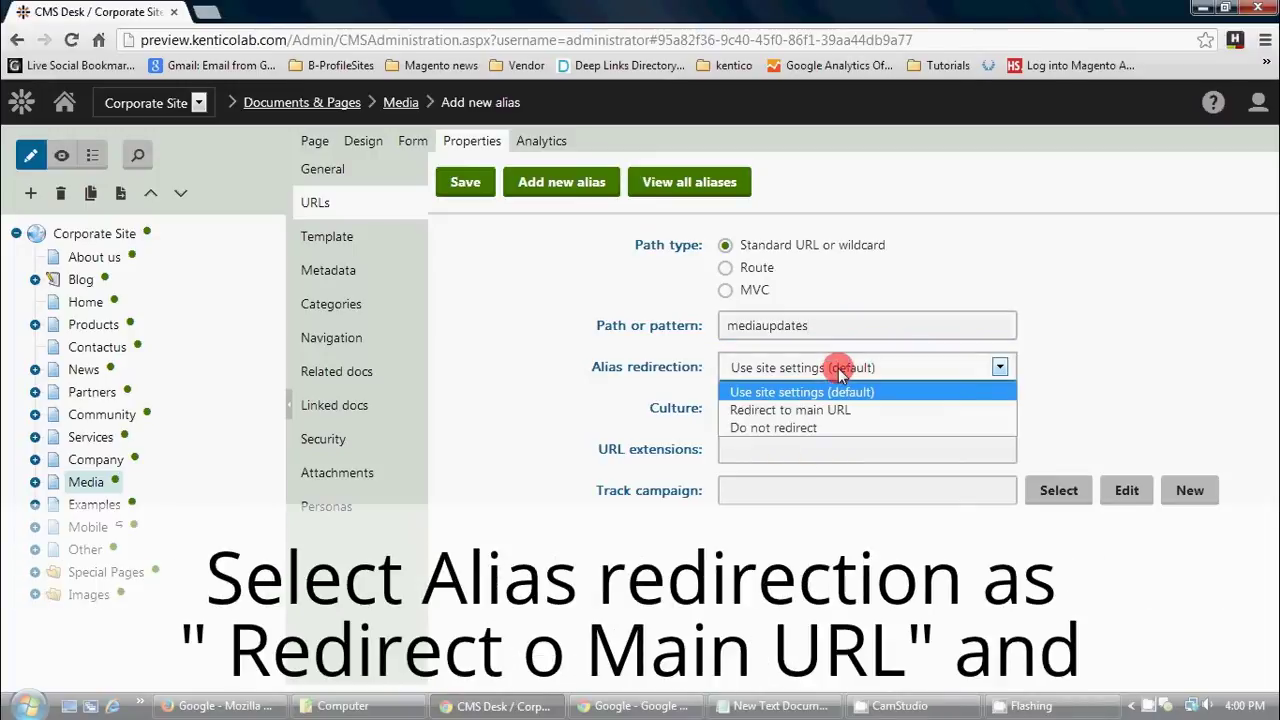
{"action": "left_click", "coordinate": [836, 410]}
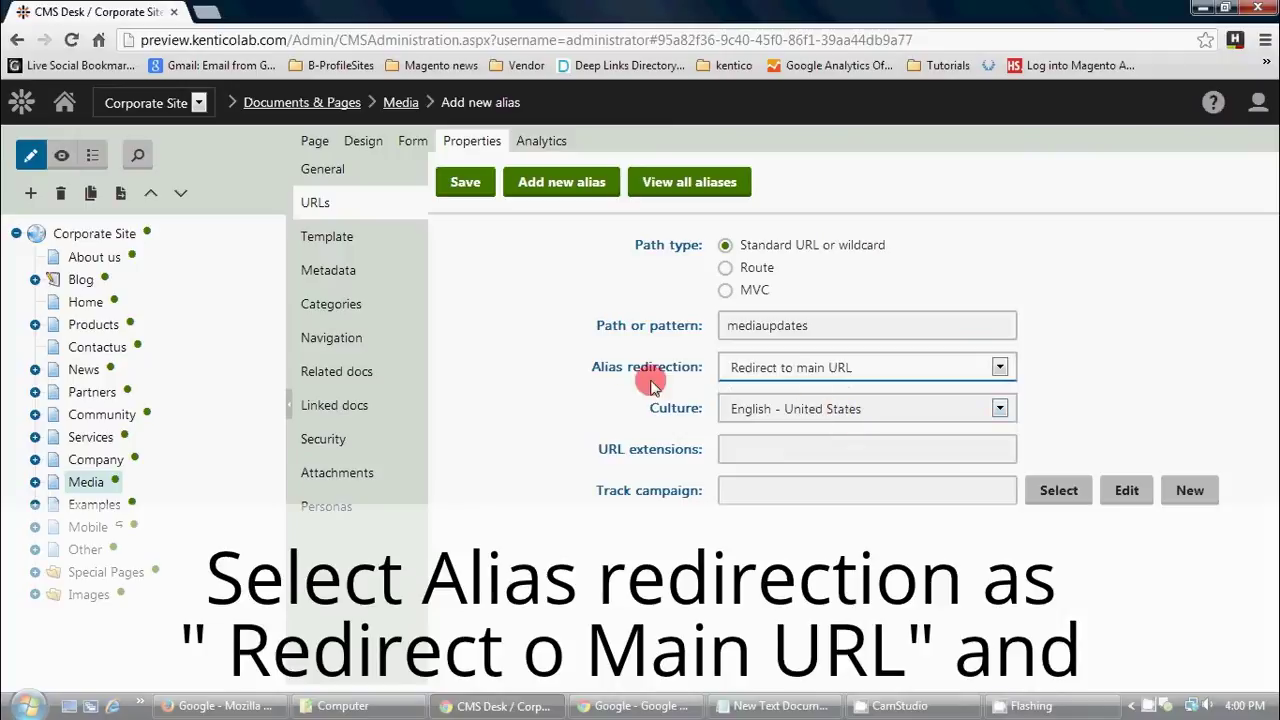
Leave URL extensions and campaign tracking blank and save the alias
{"action": "double_click", "coordinate": [602, 367]}
{"action": "left_click_drag", "start_coordinate": [637, 366], "coordinate": [697, 367]}
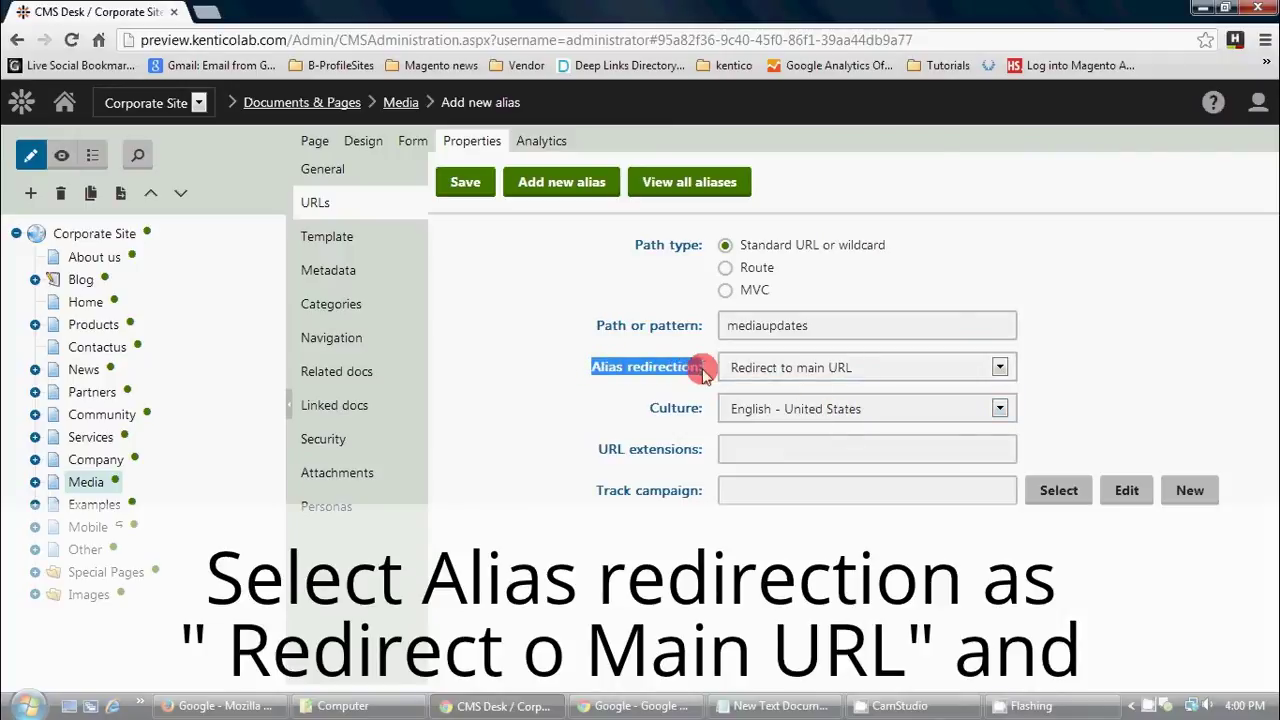
{"action": "left_click", "coordinate": [700, 367]}
{"action": "left_click_drag", "start_coordinate": [596, 448], "coordinate": [712, 455]}
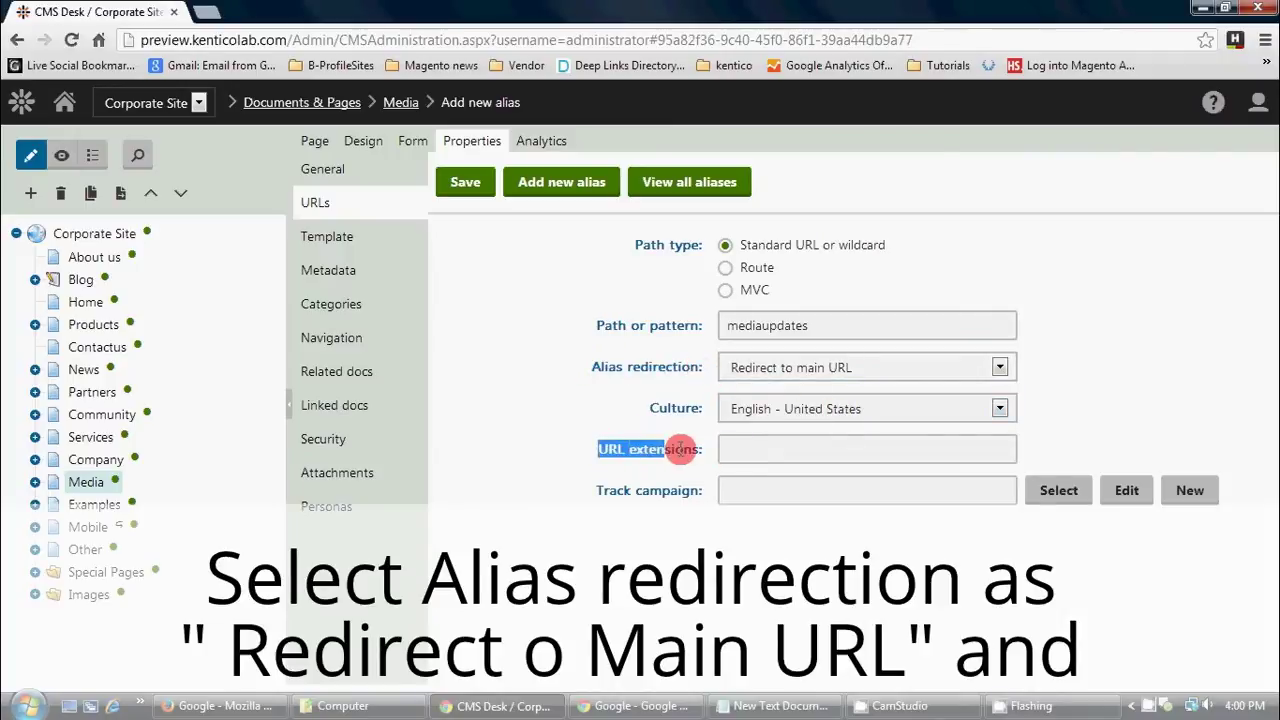
{"action": "left_click", "coordinate": [814, 449]}
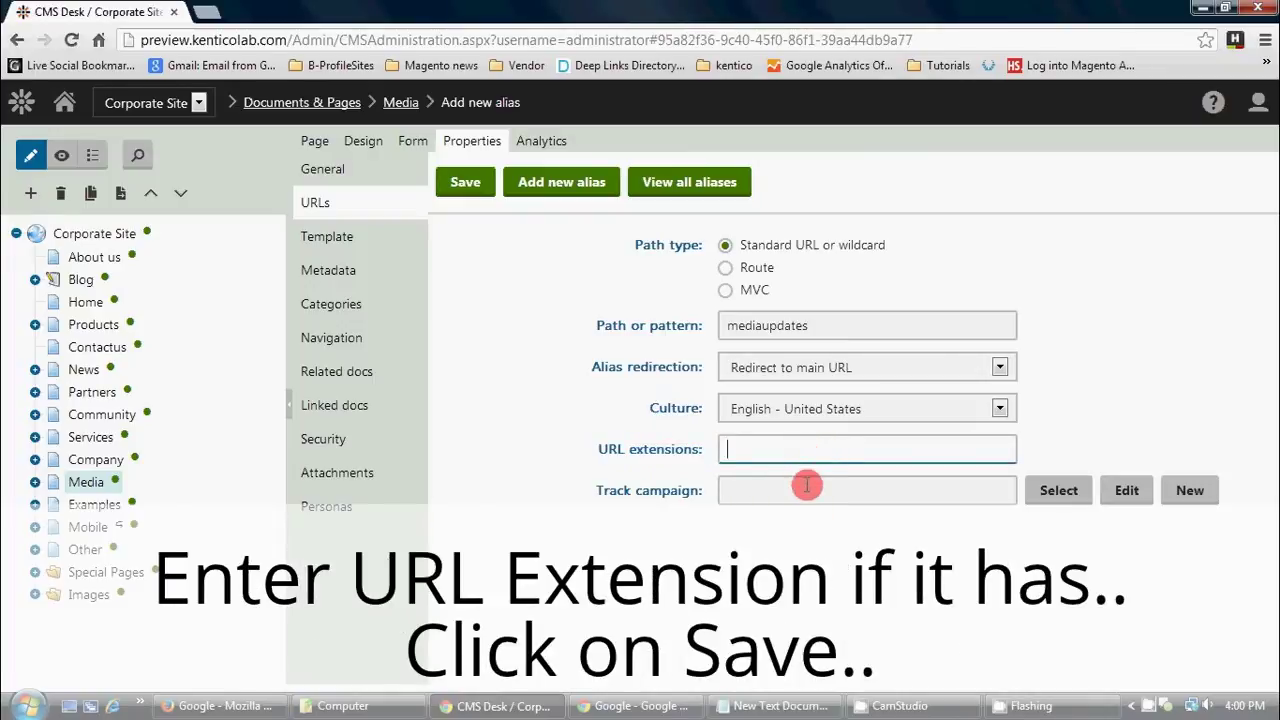
{"action": "left_click", "coordinate": [807, 486]}
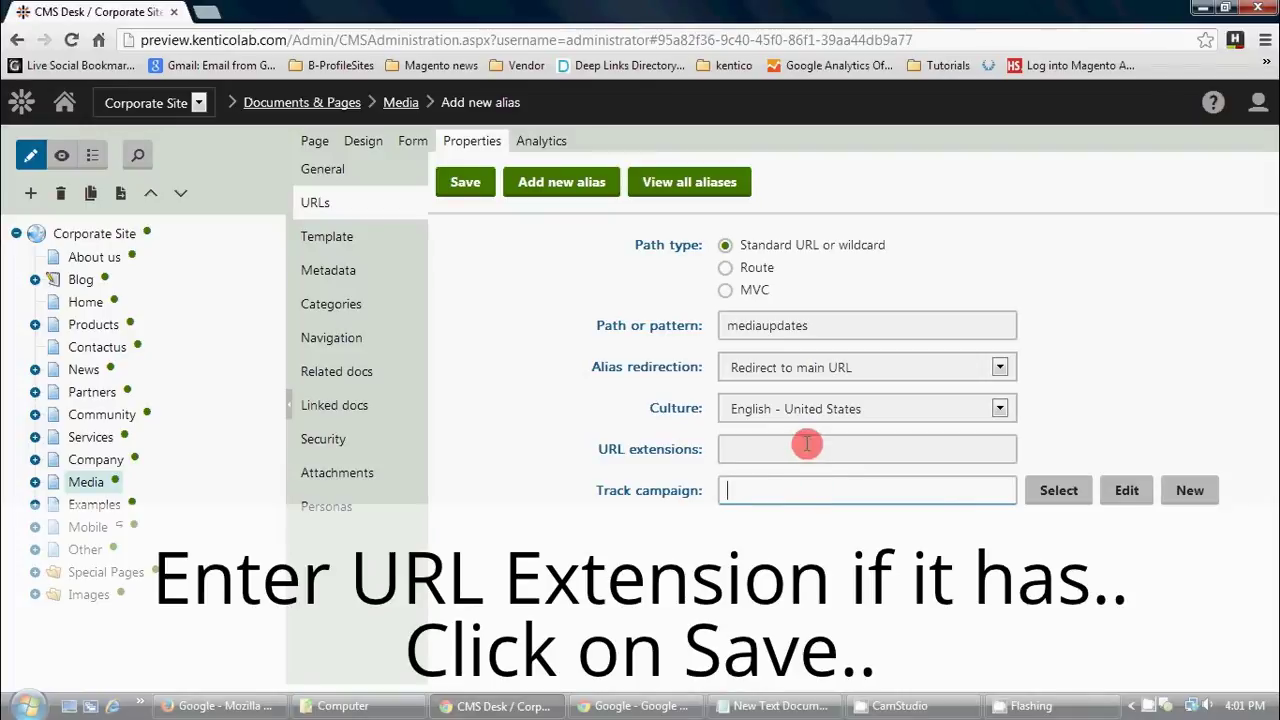
{"action": "left_click", "coordinate": [808, 442]}
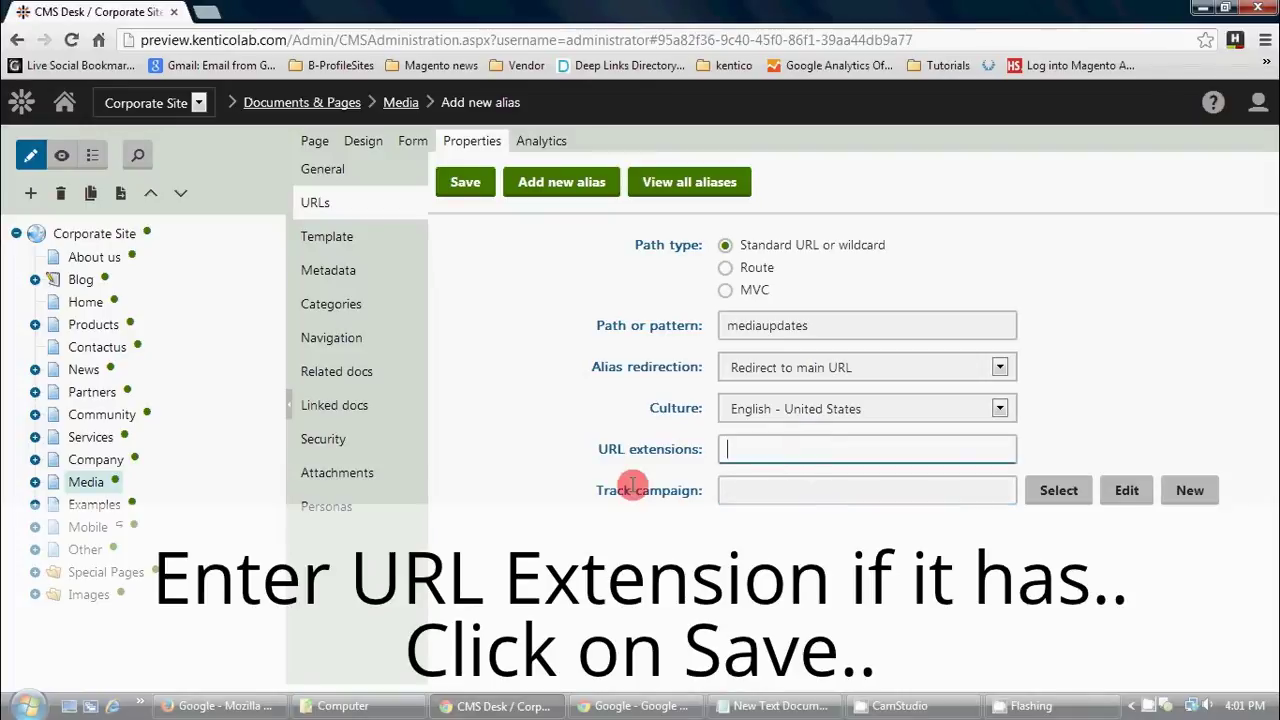
{"action": "left_click", "coordinate": [465, 185]}
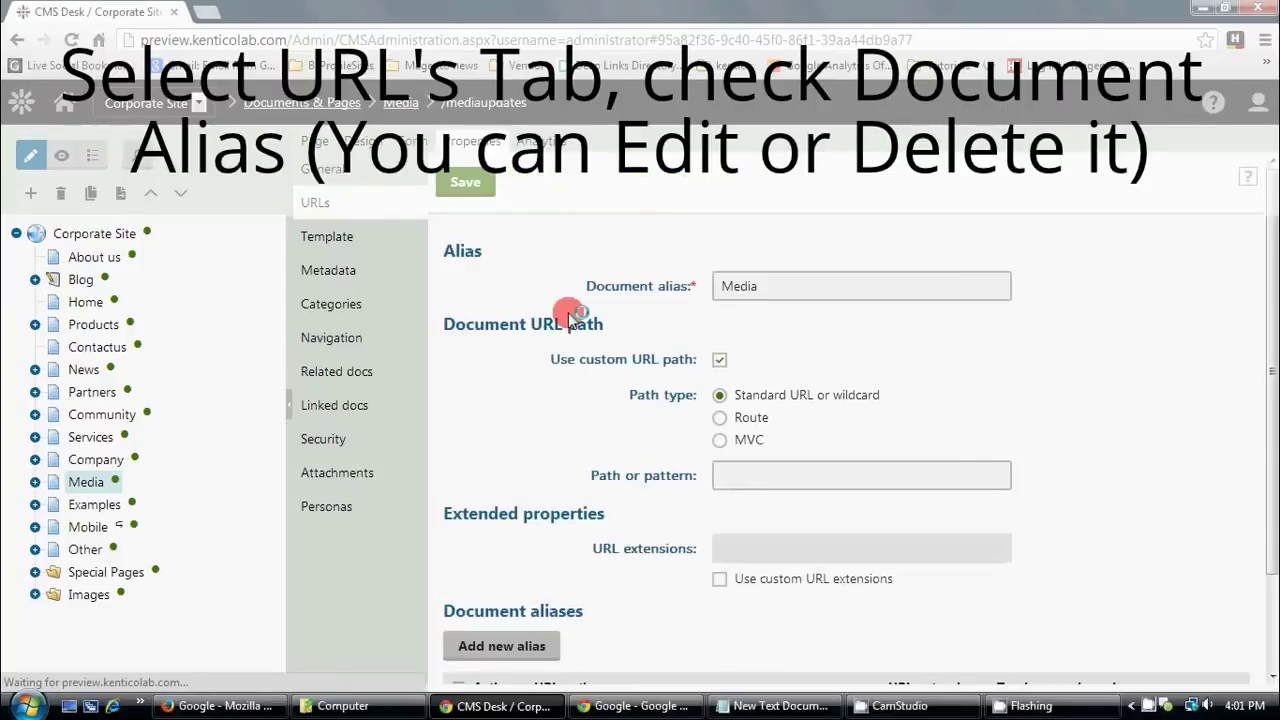
{"action": "scroll", "coordinate": [715, 497], "scroll_direction": "down", "scroll_amount": 3}
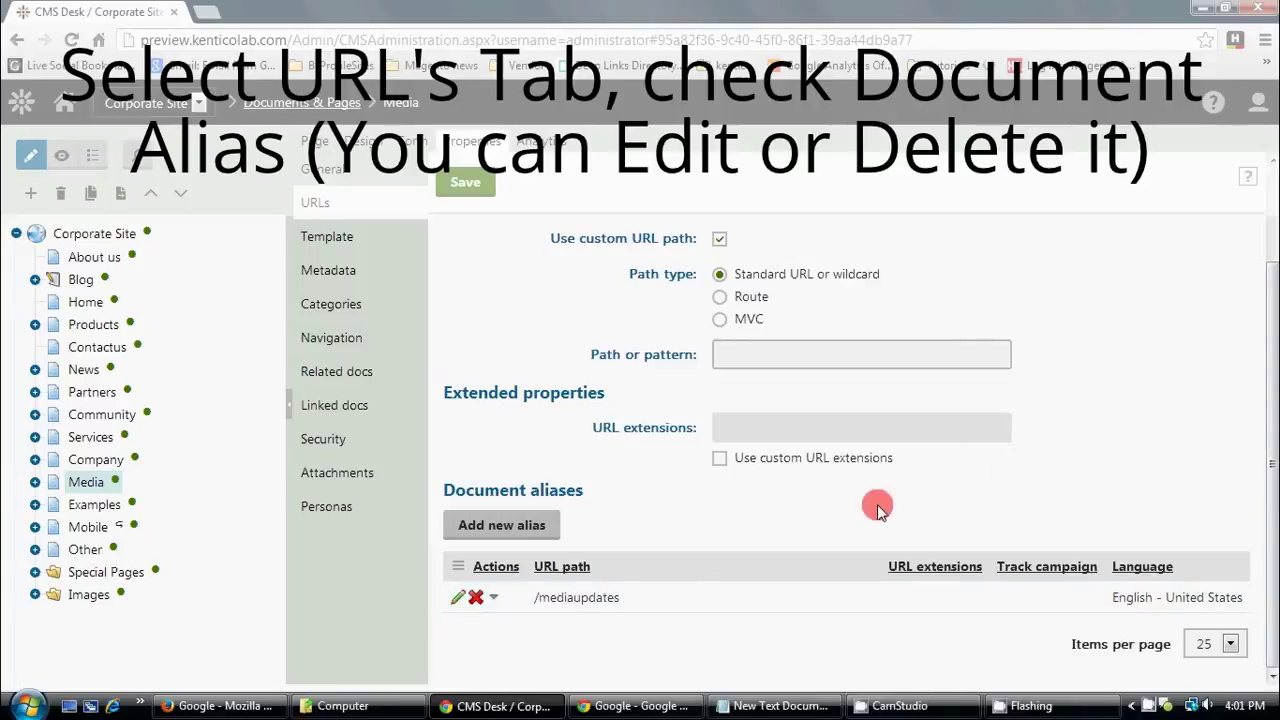
{"action": "mouse_move", "coordinate": [608, 597]}
{"action": "left_mouse_down"}
{"action": "mouse_move", "coordinate": [520, 600]}
{"action": "mouse_move", "coordinate": [1108, 500]}
{"action": "left_mouse_up"}
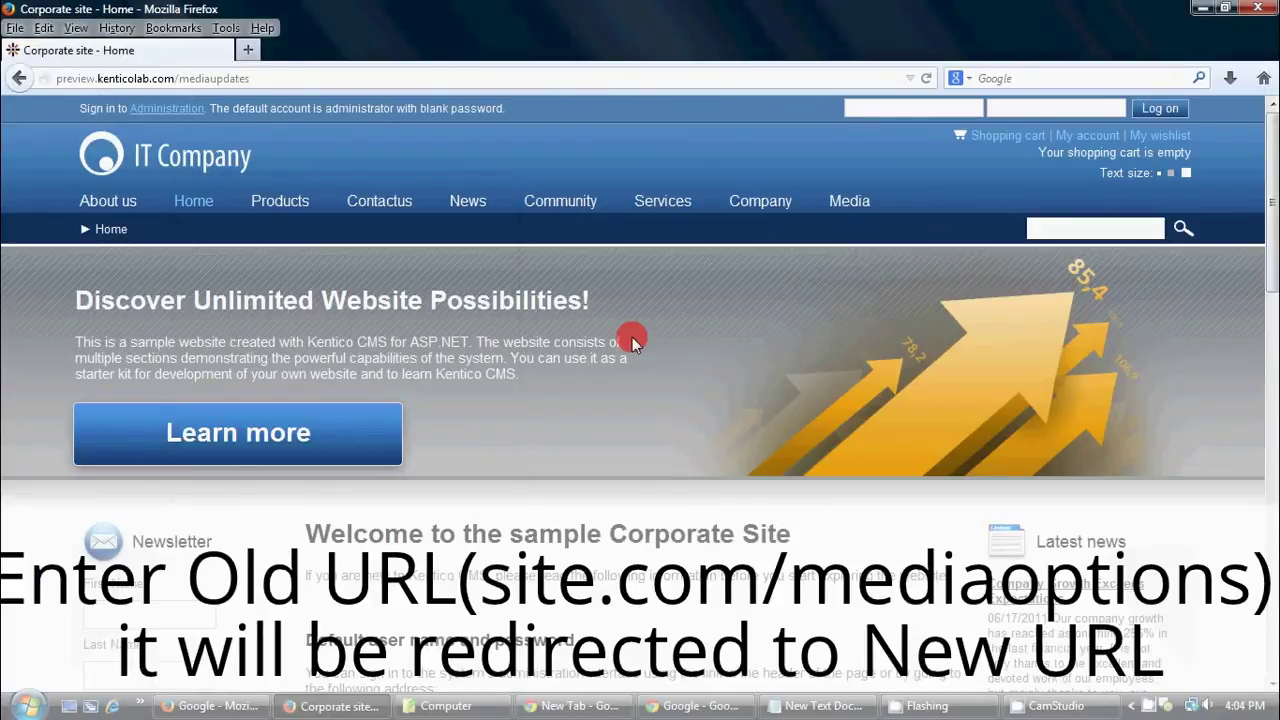
Load preview.kenticolab.com/mediaupdates in Firefox and confirm it redirects to Media.aspx
{"action": "left_click", "coordinate": [327, 80]}
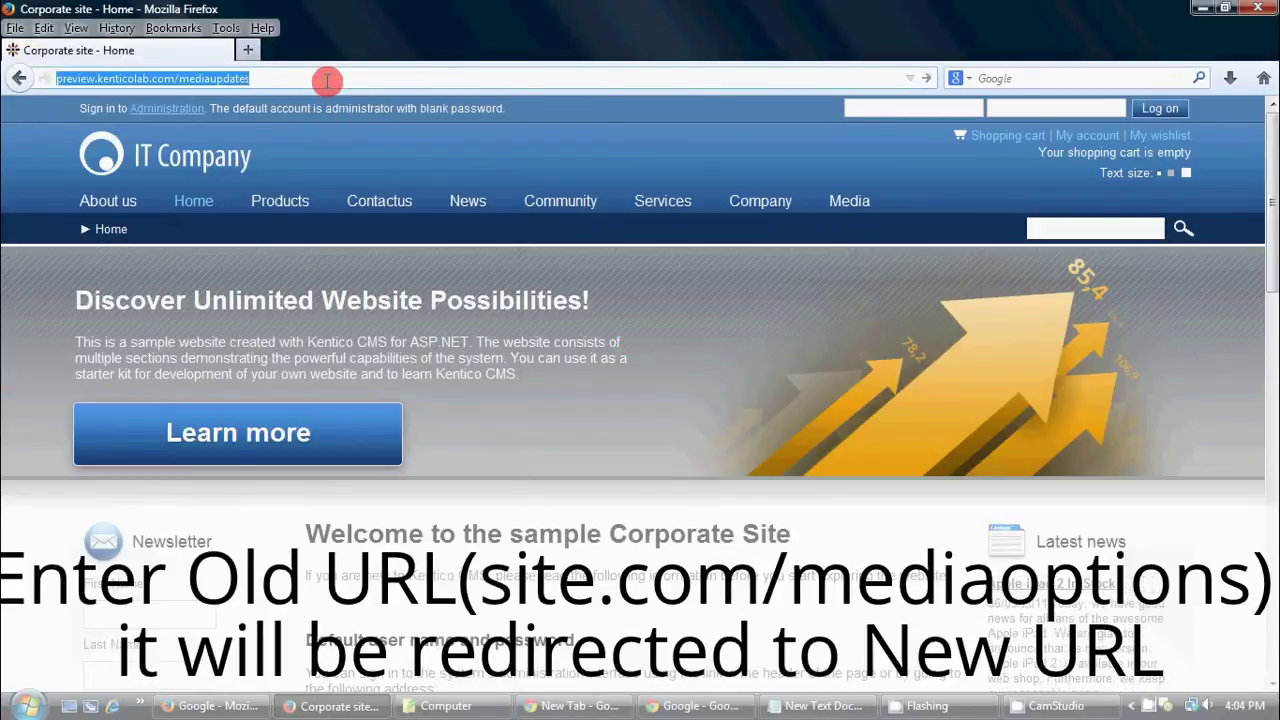
{"action": "key", "text": "Return"}
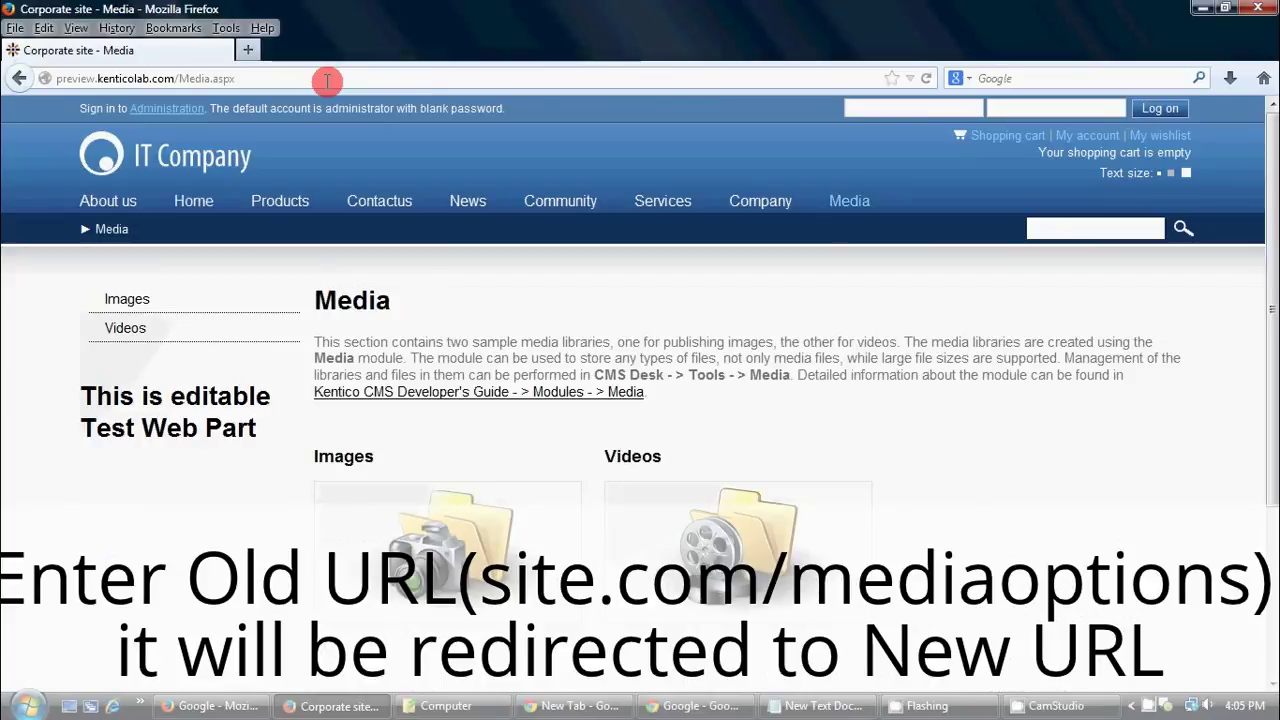
{"action": "left_click_drag", "start_coordinate": [234, 78], "coordinate": [34, 86]}
{"action": "left_click", "coordinate": [287, 79]}
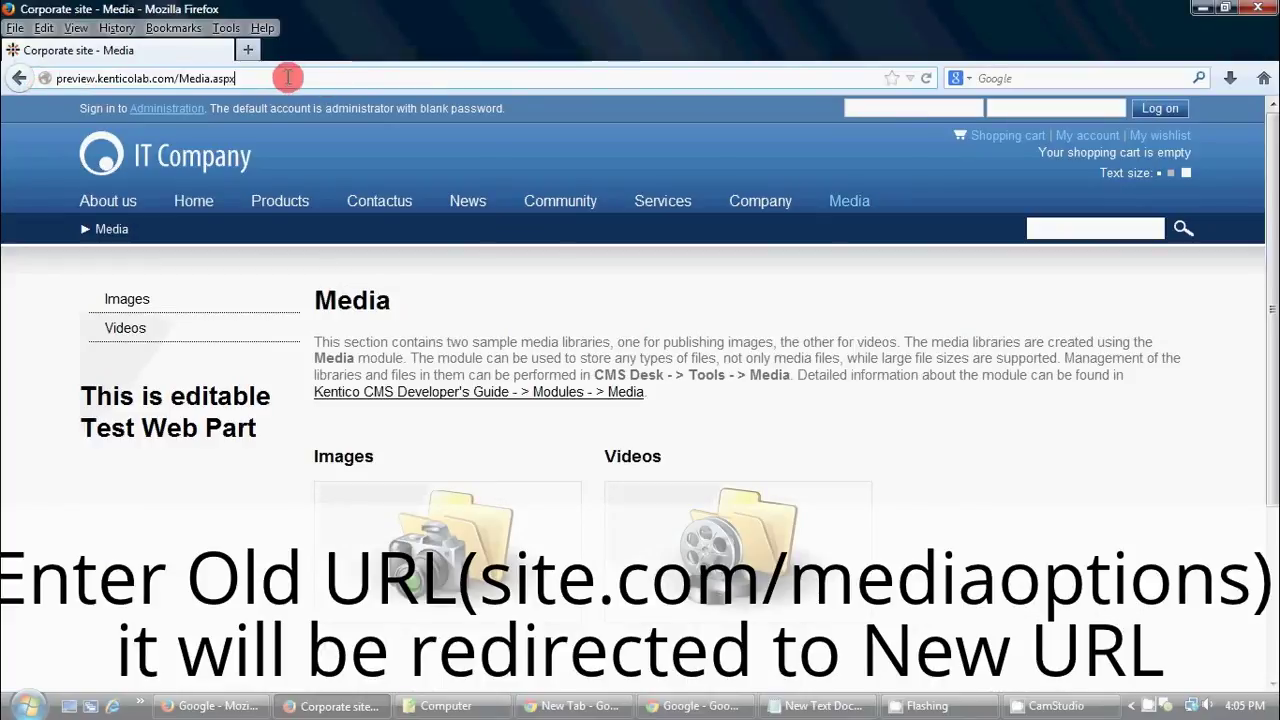